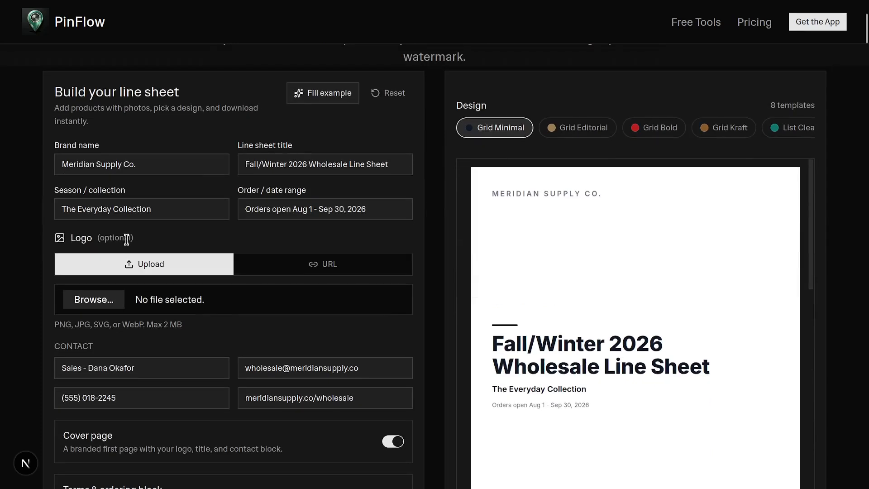
Review the line sheet's brand, contact, cover page and terms fields along with the page preview.
scroll(125, 242, up, 3)
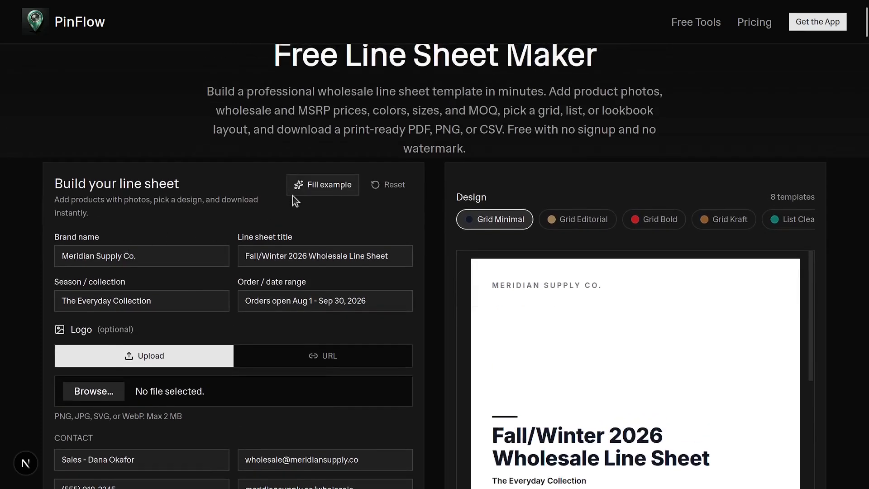
scroll(146, 240, down, 6)
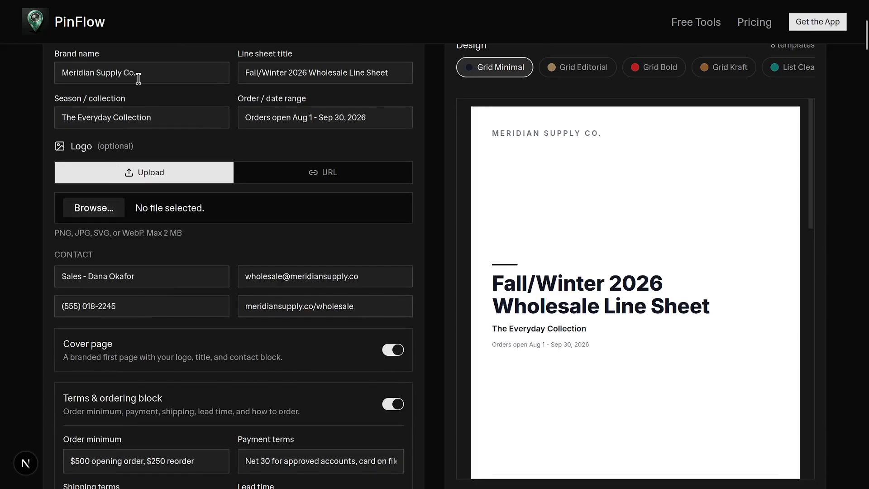
scroll(54, 254, down, 3)
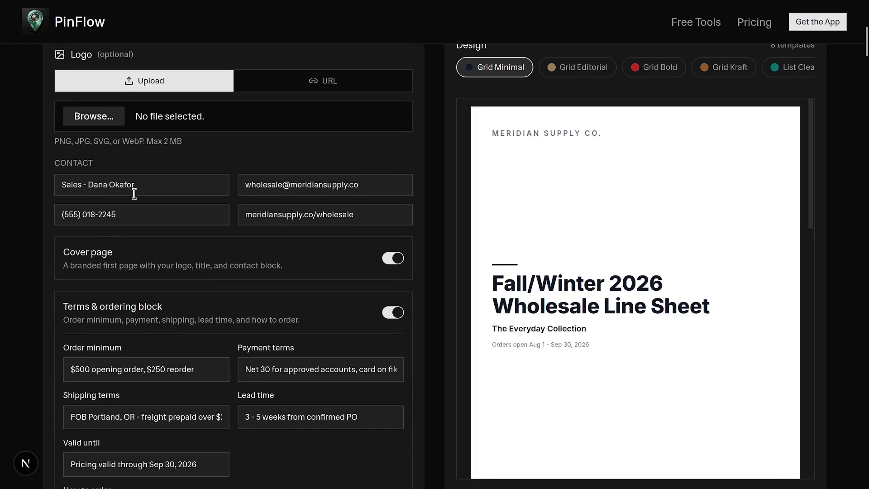
scroll(134, 194, up, 9)
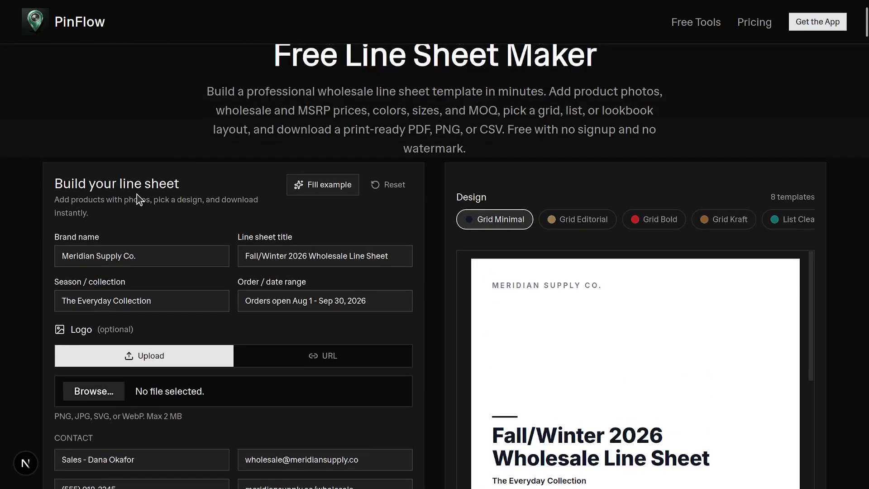
scroll(133, 260, down, 12)
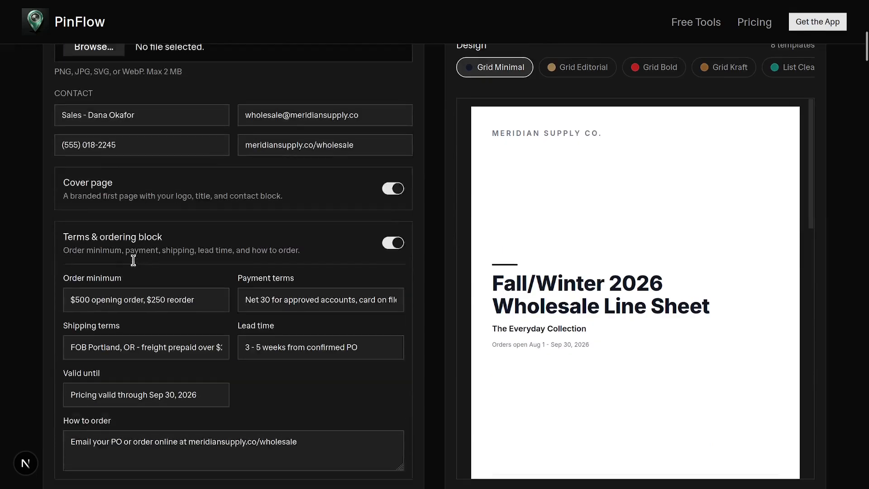
scroll(520, 308, down, 10)
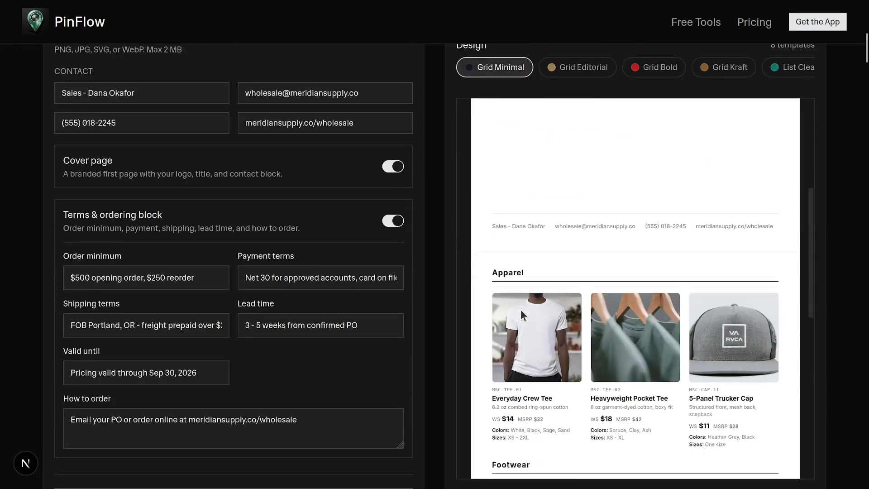
scroll(248, 272, down, 13)
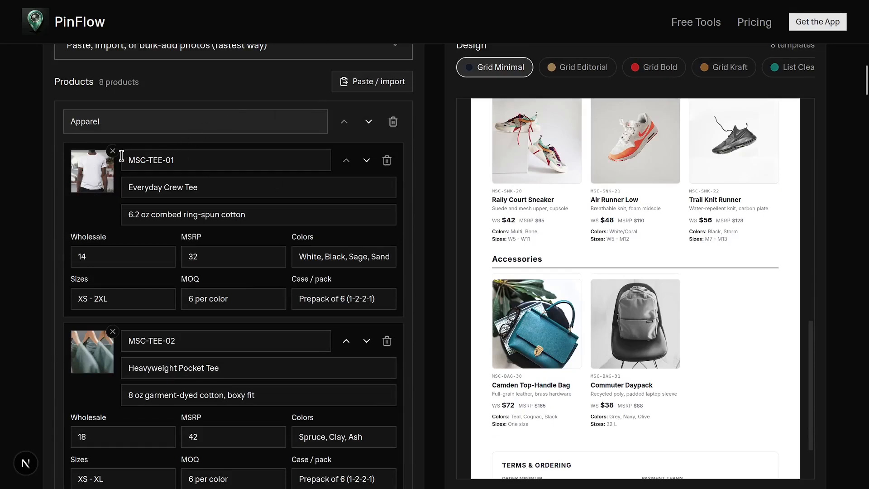
Remove the photo from the Everyday Crew Tee product and select its SKU text.
click(95, 180)
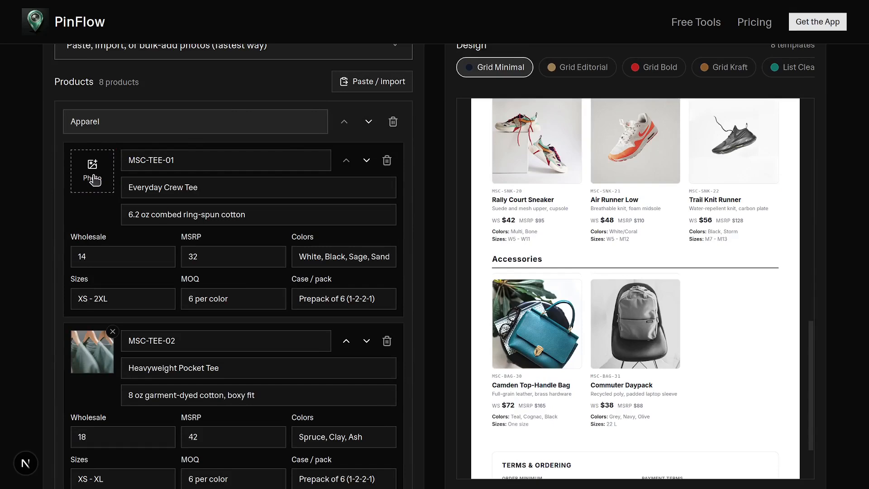
click(93, 180)
click(192, 96)
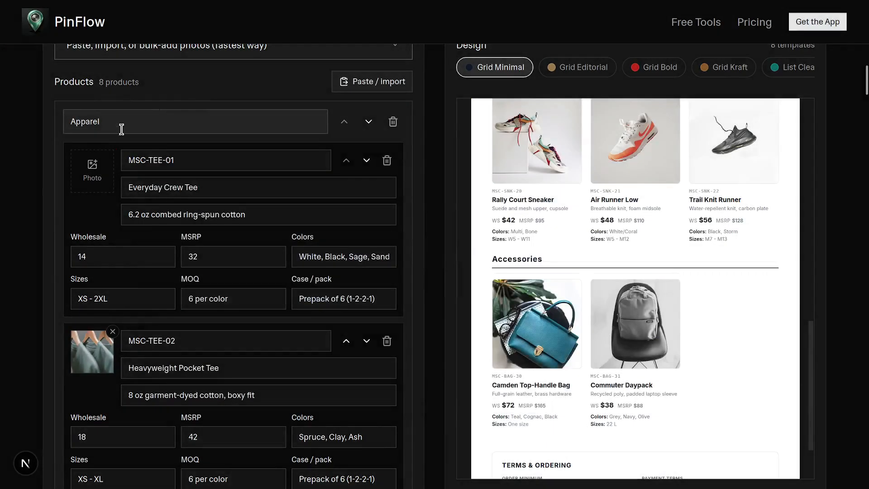
triple_click(198, 164)
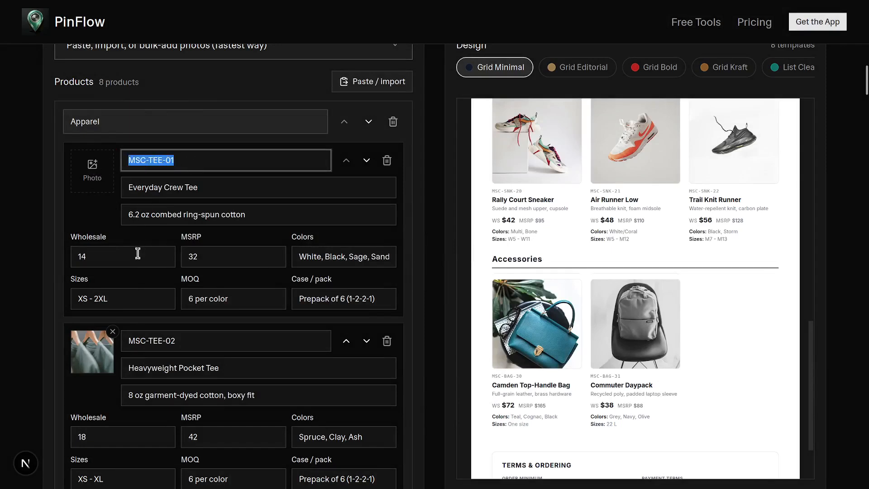
Open the bulk-add options and examine the pasted product list, CSV import and photo auto-match choices.
scroll(316, 86, up, 4)
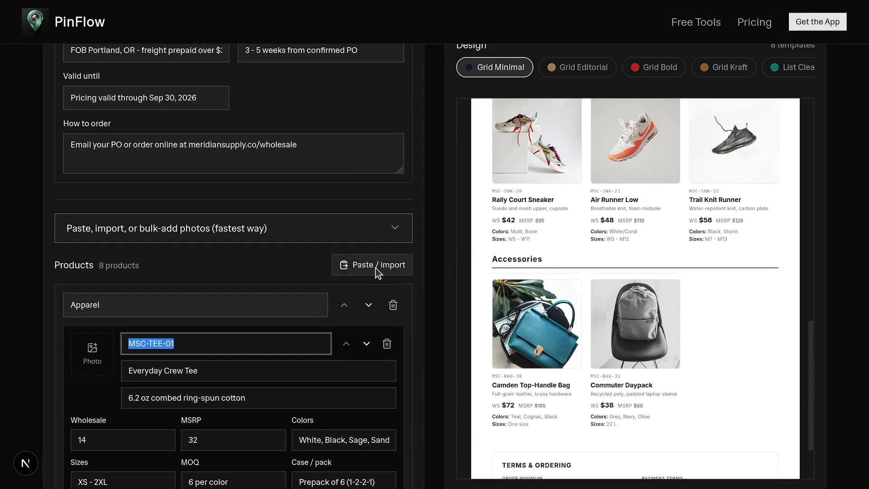
click(375, 268)
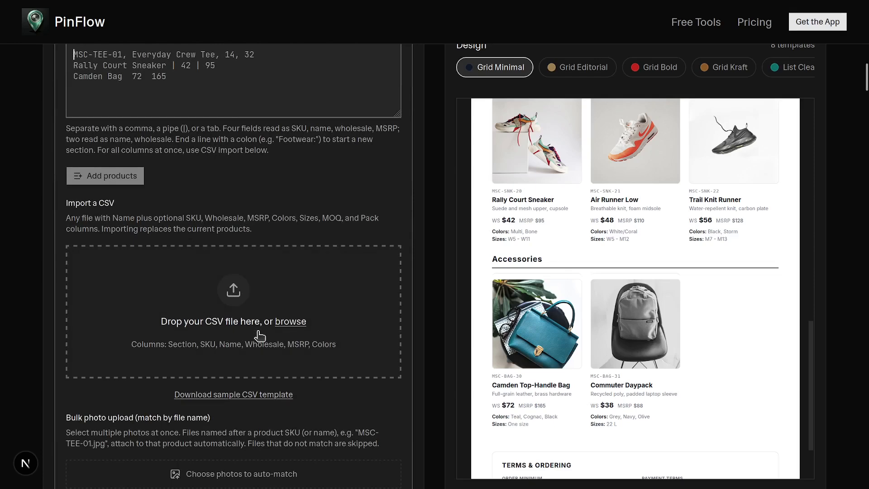
scroll(92, 343, down, 2)
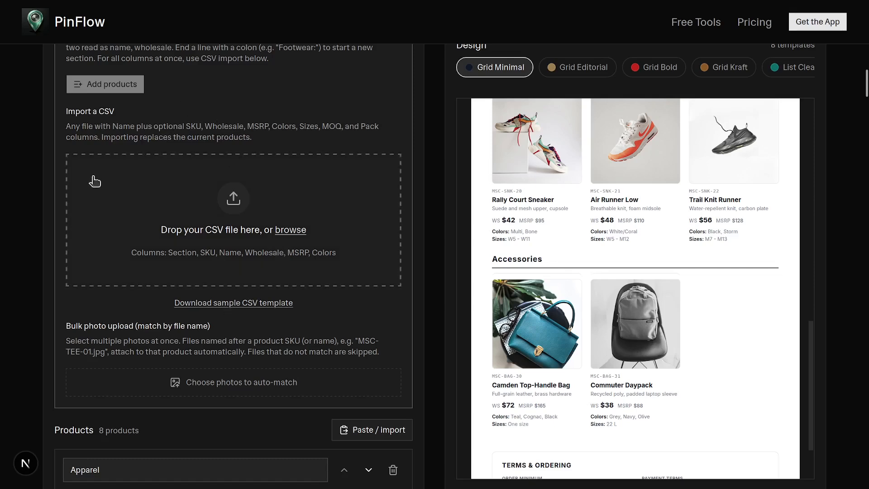
scroll(91, 181, down, 10)
scroll(146, 448, down, 6)
scroll(98, 254, up, 15)
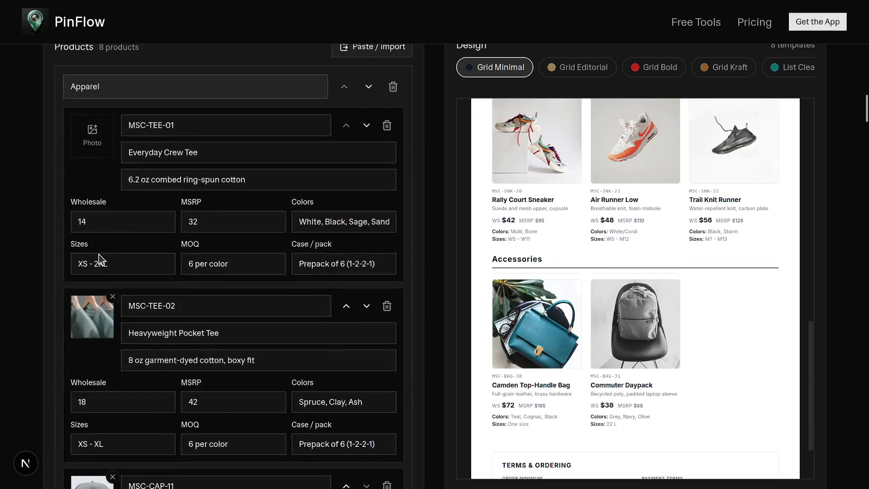
scroll(116, 251, up, 6)
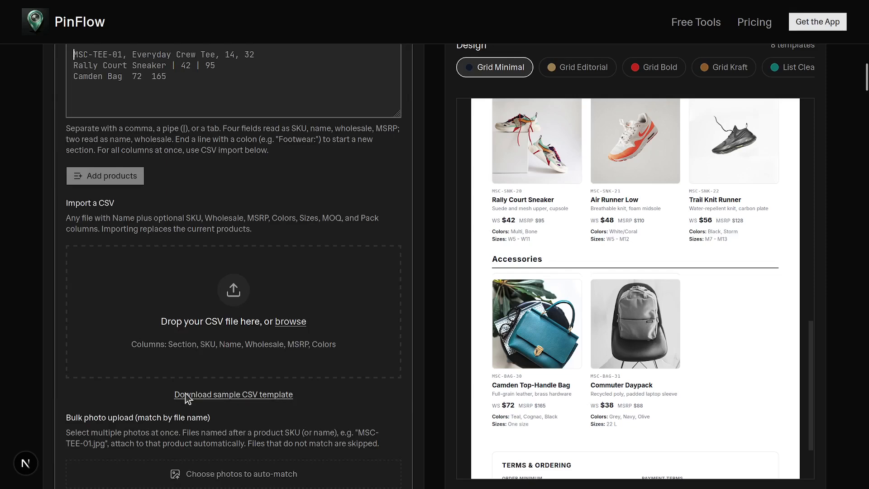
scroll(146, 374, down, 2)
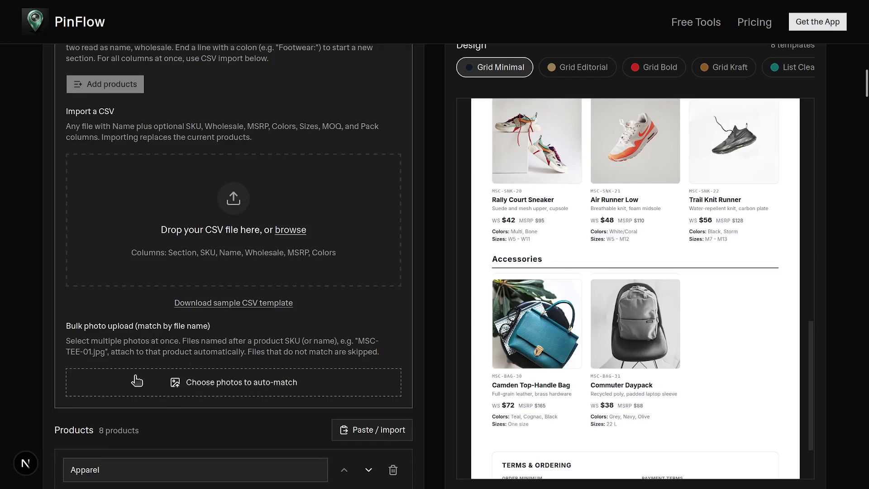
Examine the product entries and their fields in the Apparel, Footwear and Accessories sections.
scroll(167, 213, down, 8)
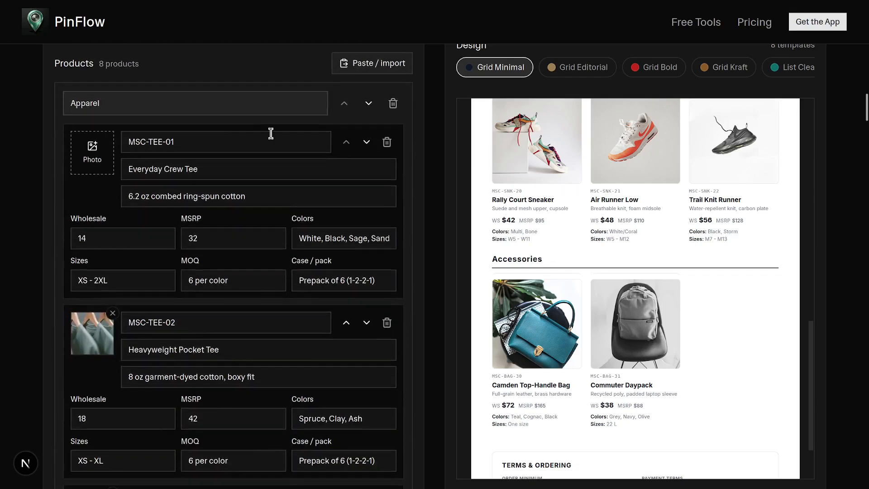
scroll(62, 285, down, 8)
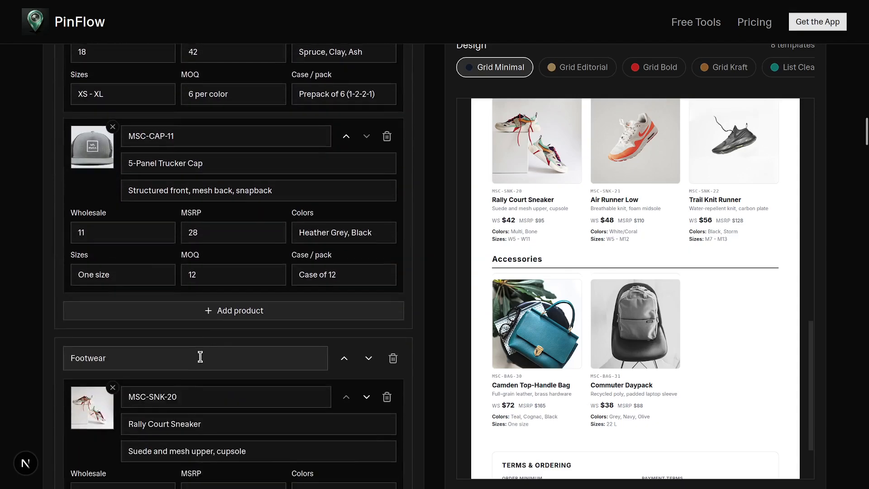
scroll(200, 357, down, 4)
scroll(202, 354, up, 4)
scroll(94, 334, down, 14)
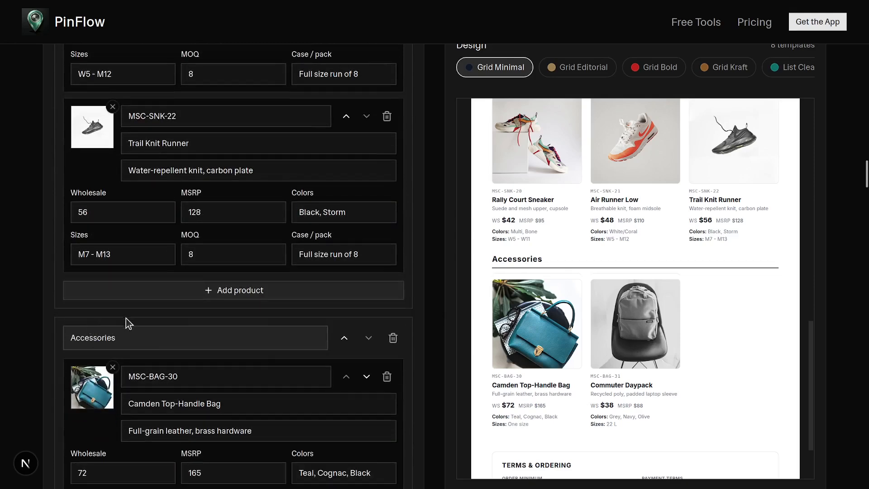
scroll(75, 339, down, 6)
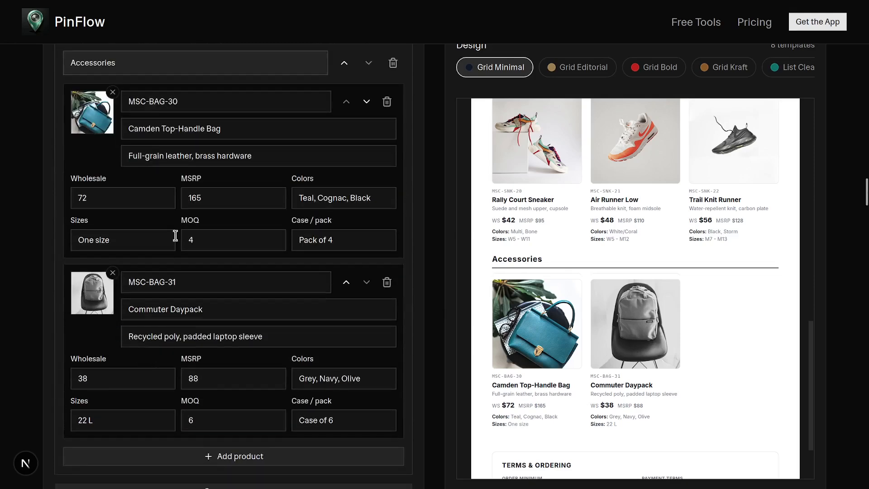
scroll(181, 231, up, 2)
scroll(281, 268, down, 4)
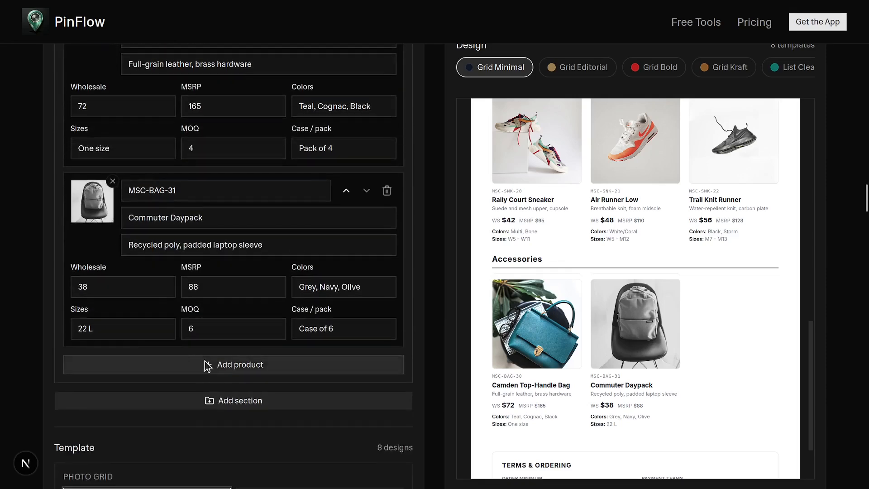
scroll(202, 194, up, 6)
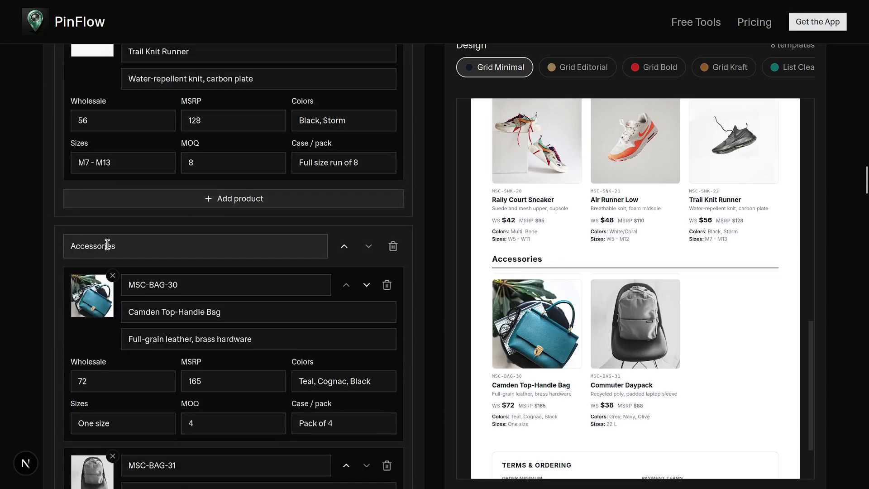
Add a blank product to the Accessories section and delete it again.
scroll(115, 250, down, 6)
click(207, 368)
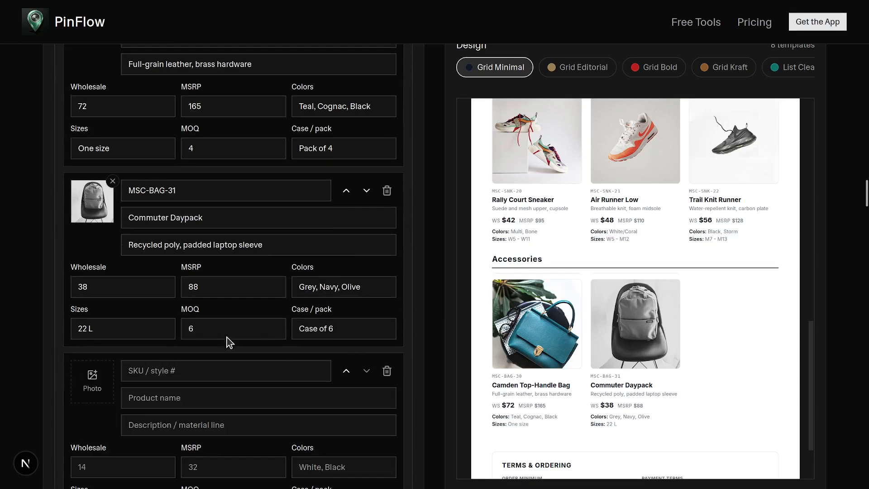
scroll(226, 342, down, 6)
scroll(283, 277, up, 3)
scroll(284, 277, up, 1)
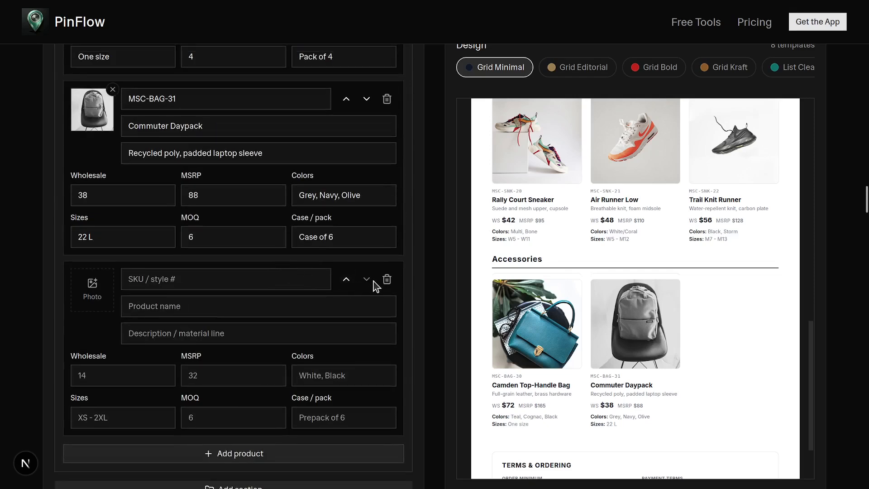
click(386, 279)
Move the Commuter Daypack above the Camden Top-Handle Bag in Accessories and back below it.
scroll(236, 239, up, 4)
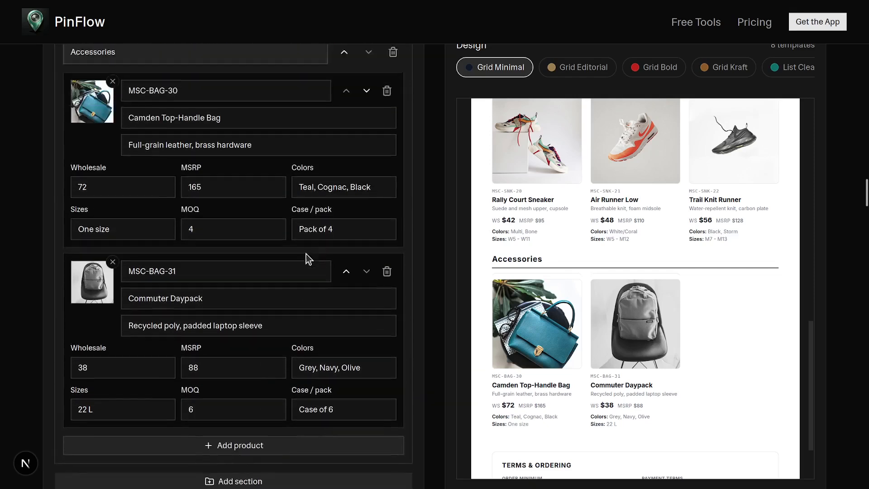
click(346, 285)
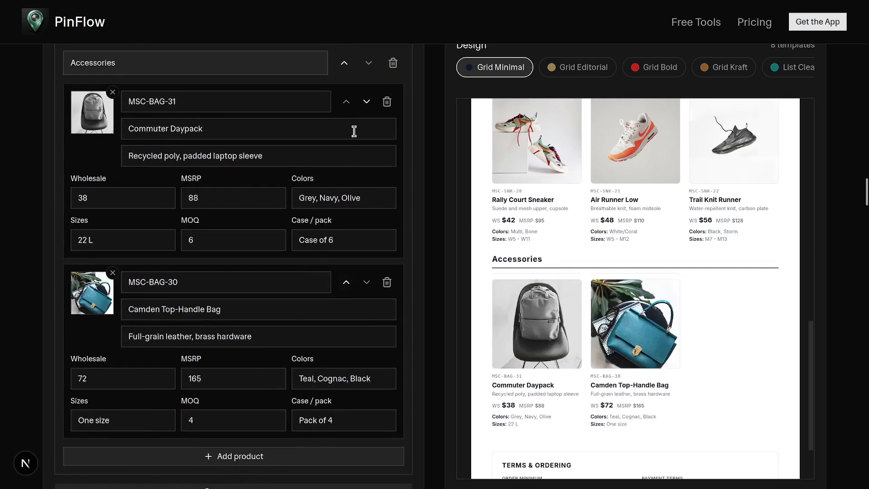
click(372, 103)
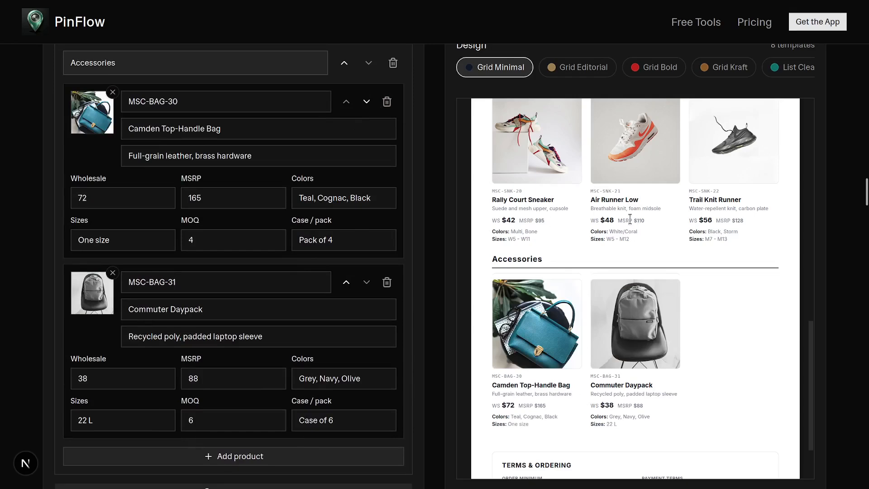
Try the Lookbook Dark and Lookbook Editorial templates on the line sheet and check the preview.
scroll(272, 269, down, 9)
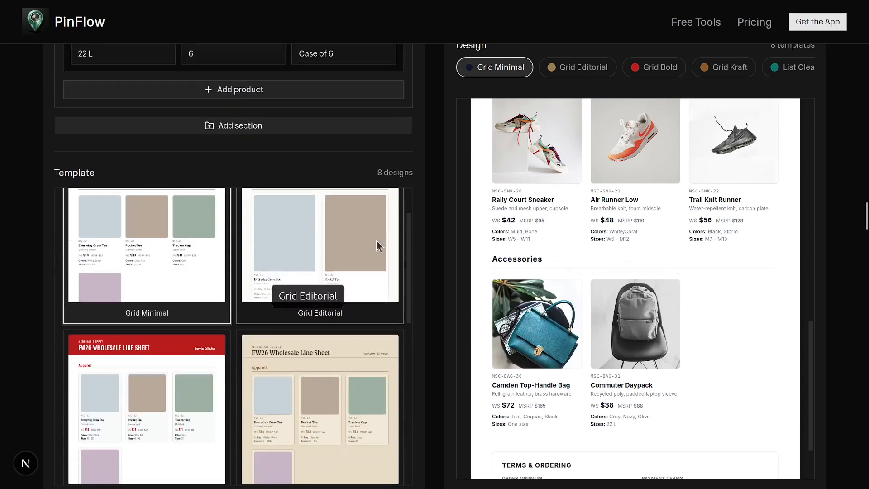
scroll(432, 243, down, 5)
scroll(324, 244, down, 5)
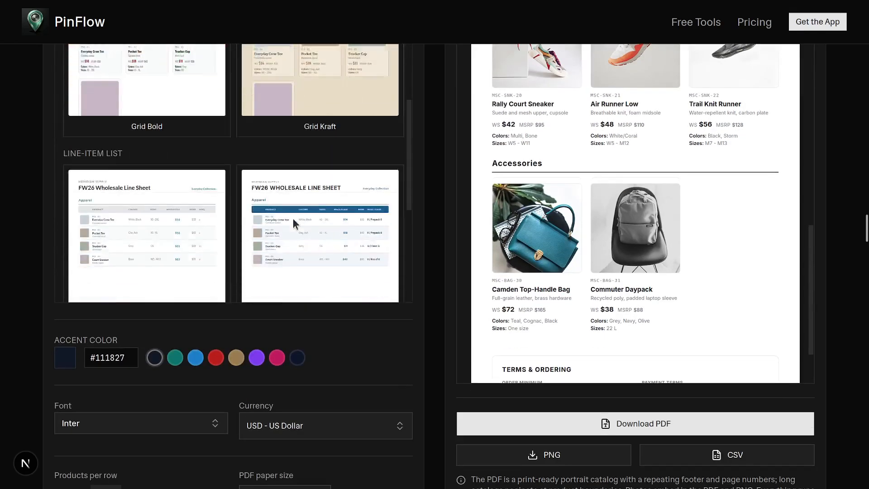
scroll(292, 218, down, 5)
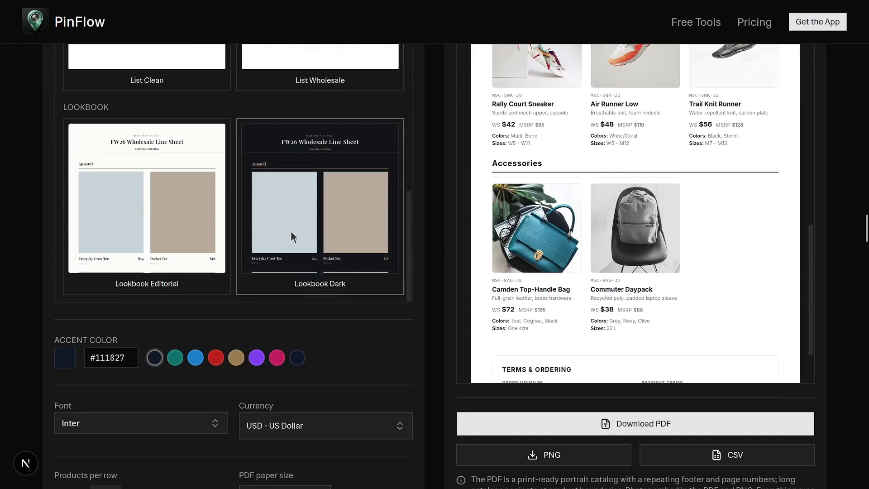
click(291, 231)
scroll(586, 236, up, 5)
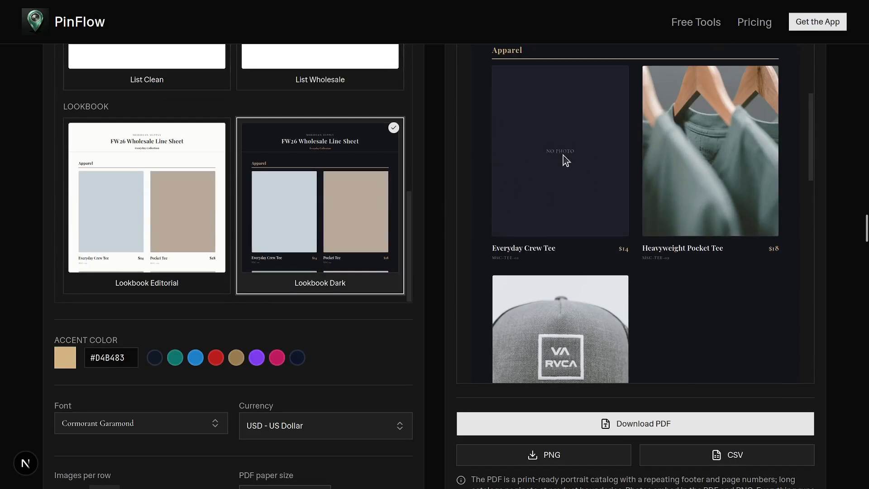
click(169, 213)
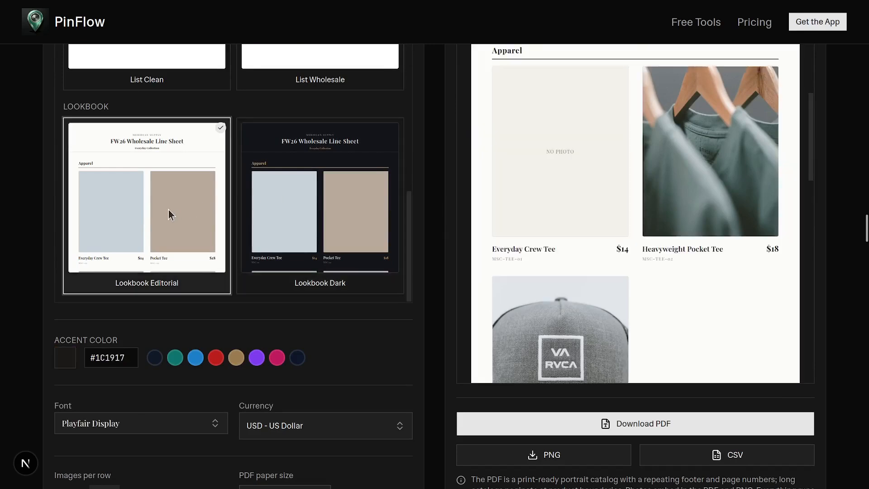
scroll(587, 225, down, 15)
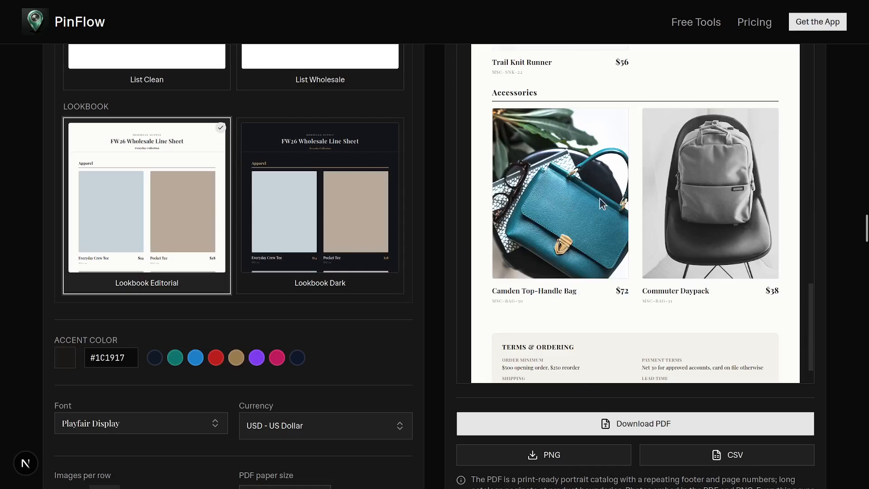
Apply the Grid Kraft template to the line sheet.
scroll(287, 163, up, 10)
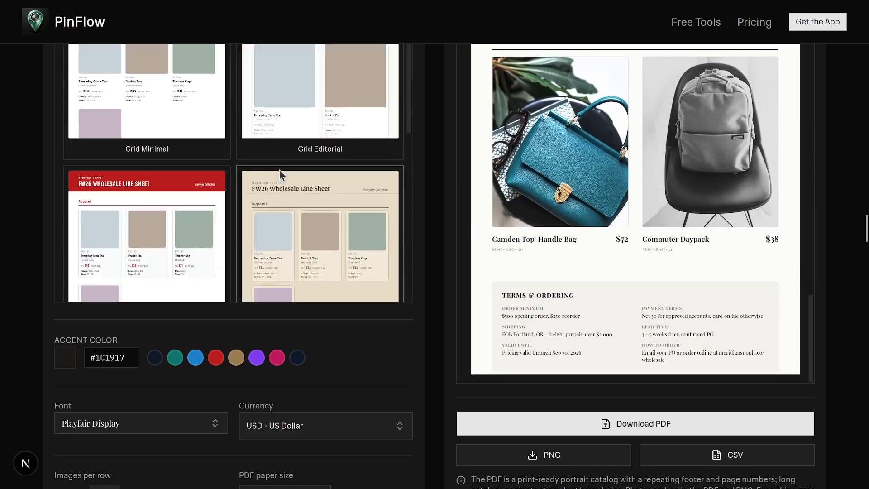
click(286, 180)
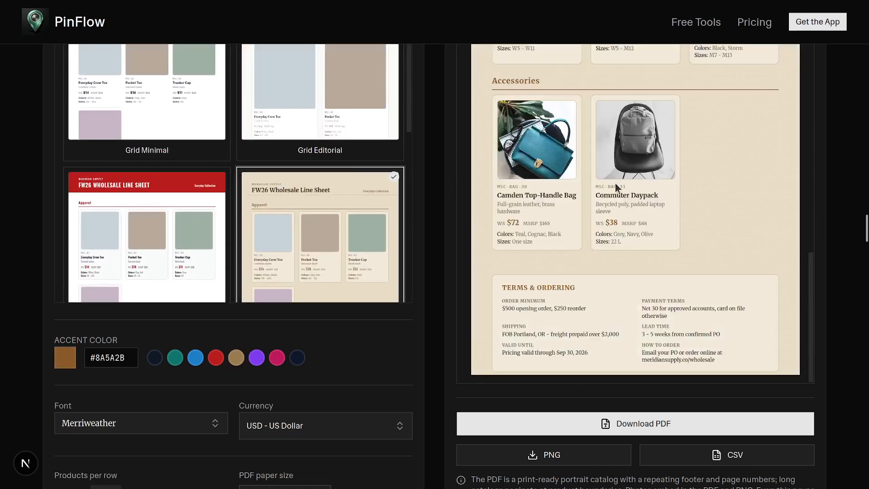
Try the pink accent color #BE185D on the line sheet, then set the accent to blue #1D7FC8.
scroll(181, 204, up, 1)
scroll(9, 176, up, 3)
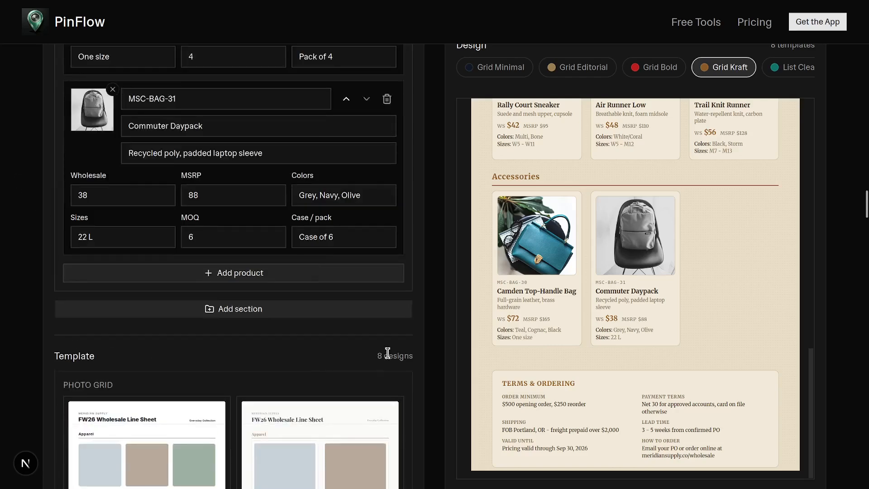
scroll(316, 333, down, 2)
scroll(182, 312, down, 8)
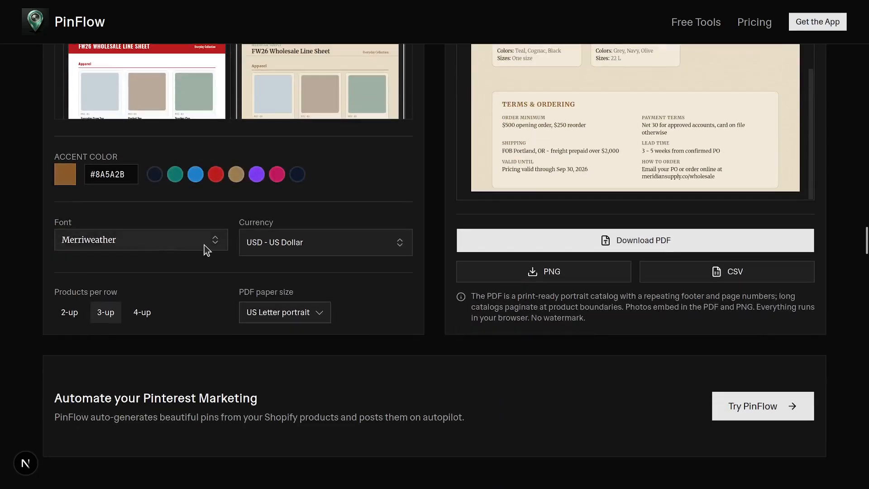
scroll(294, 235, up, 3)
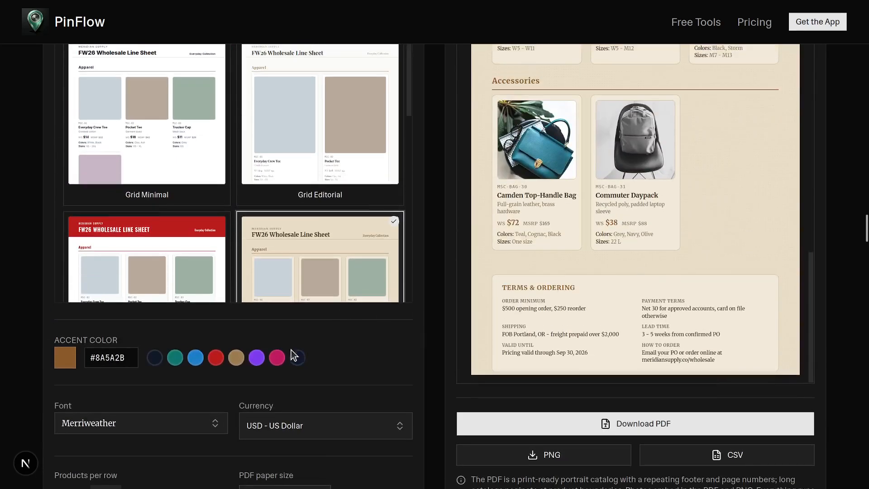
click(279, 358)
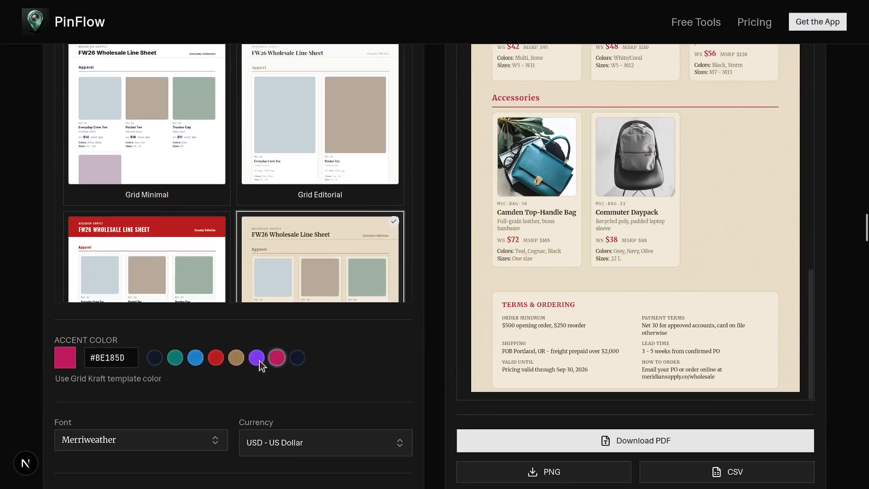
click(196, 357)
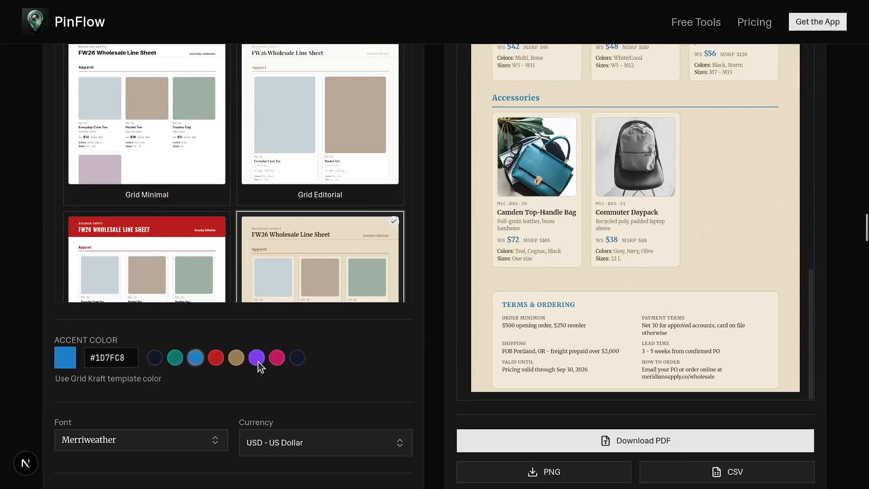
click(67, 361)
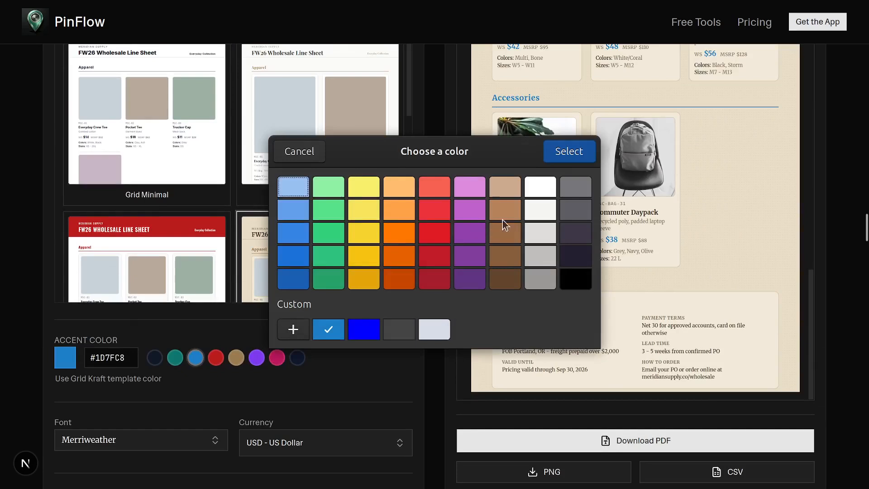
click(414, 233)
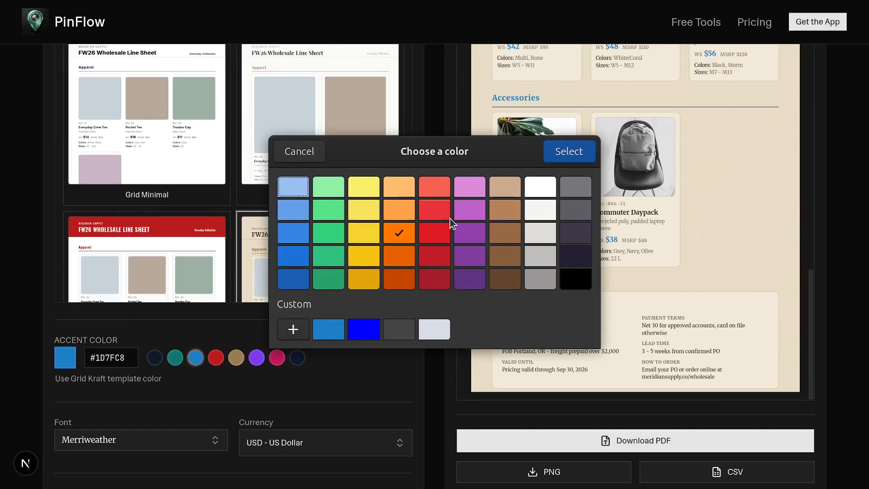
click(446, 217)
click(465, 208)
click(503, 195)
click(434, 329)
click(329, 329)
click(316, 153)
Try the Cormorant Upright font on the line sheet, then set the font to Allan.
scroll(225, 225, down, 3)
scroll(225, 224, down, 2)
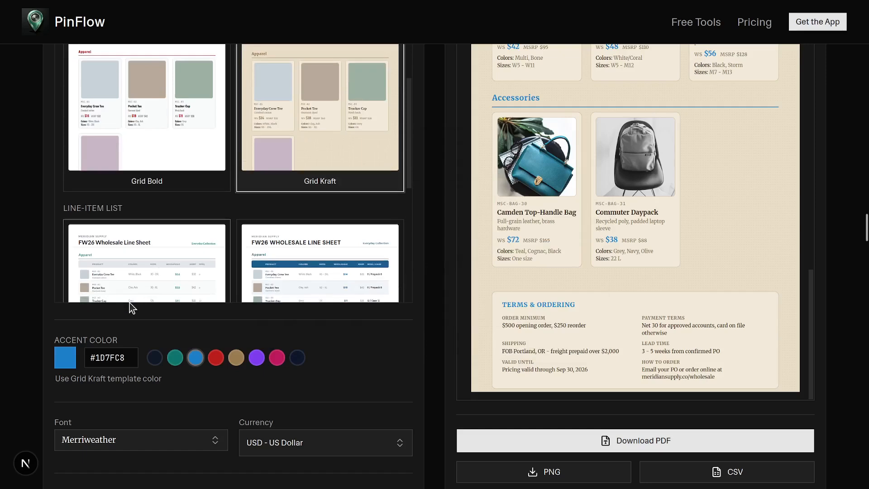
scroll(126, 308, down, 2)
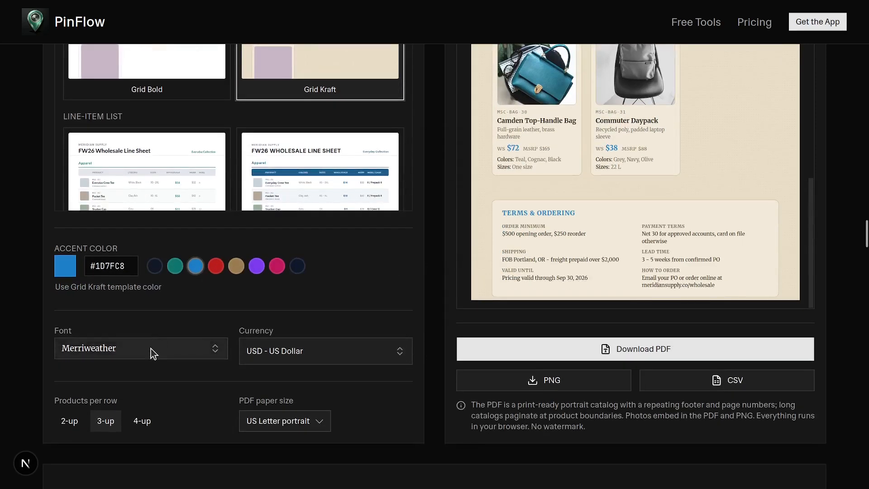
click(123, 350)
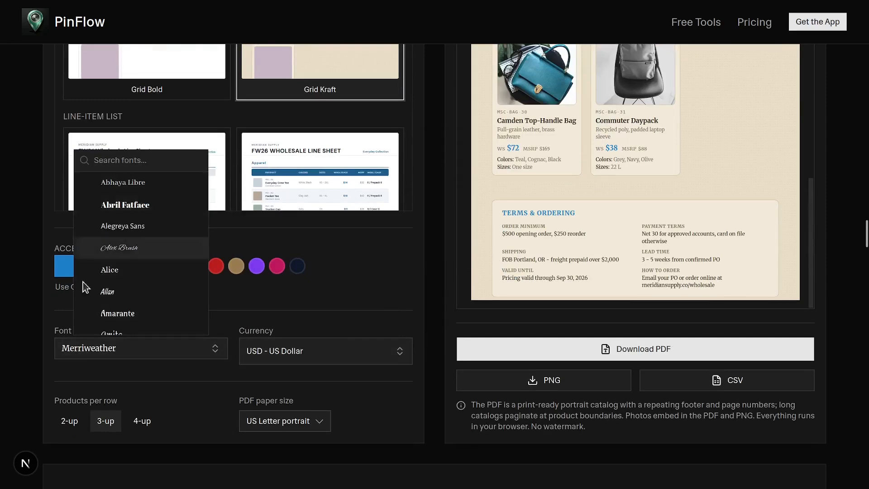
scroll(107, 313, down, 8)
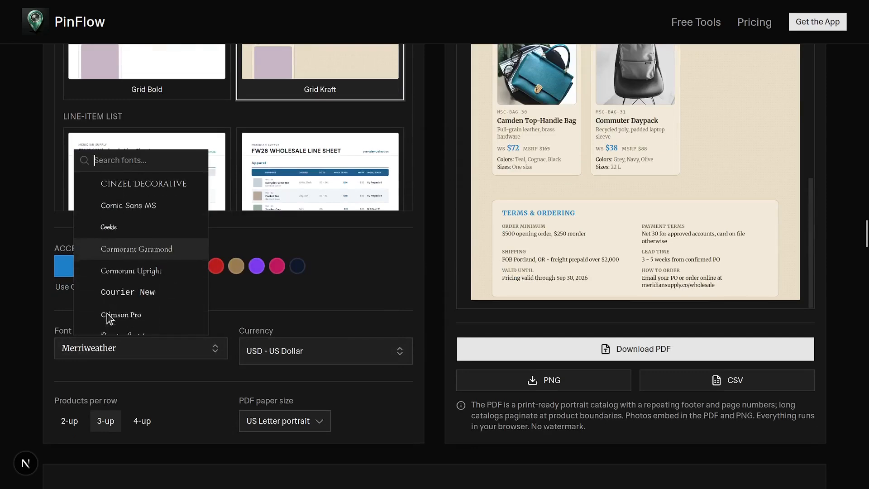
click(121, 269)
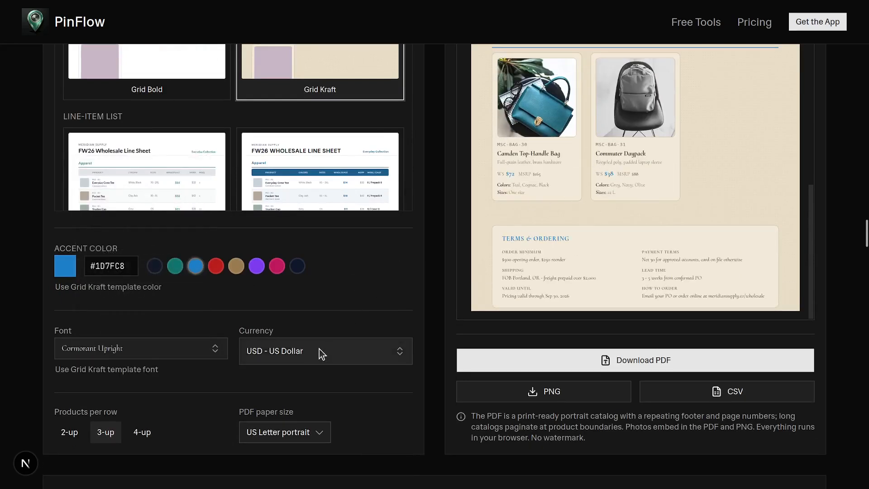
click(129, 355)
click(113, 293)
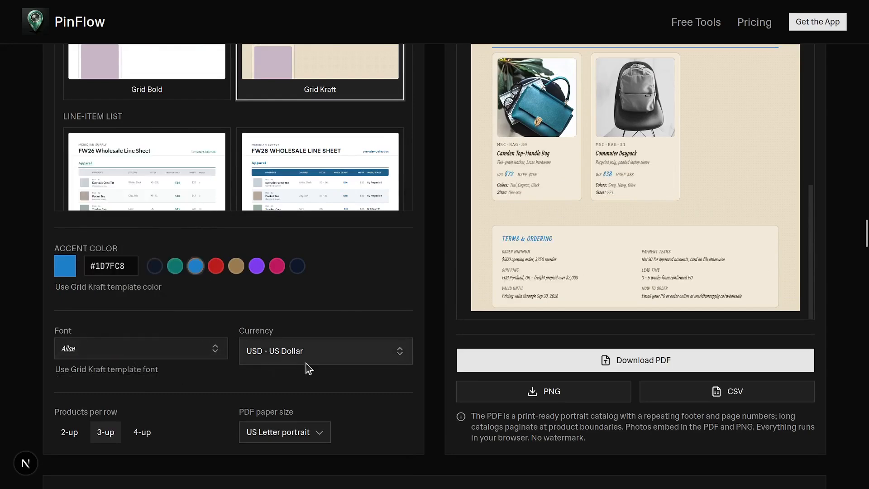
Set the line sheet currency to EUR - Euro and check the product prices in the preview.
click(306, 362)
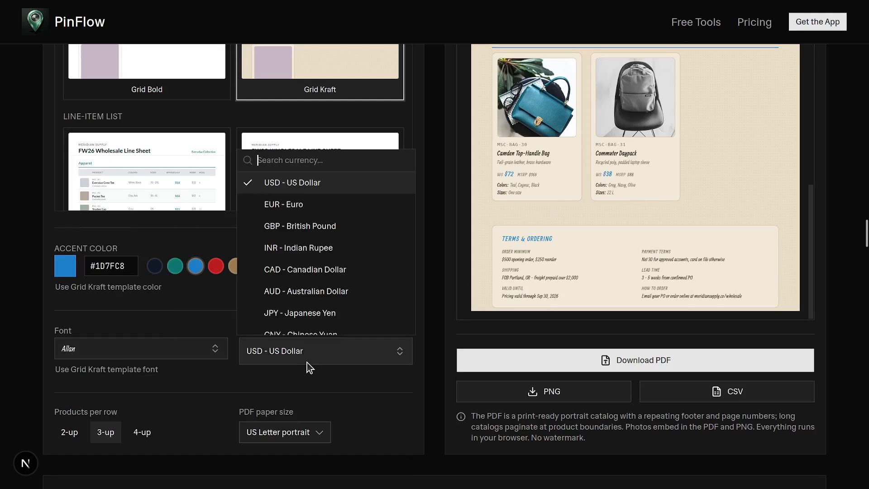
click(327, 205)
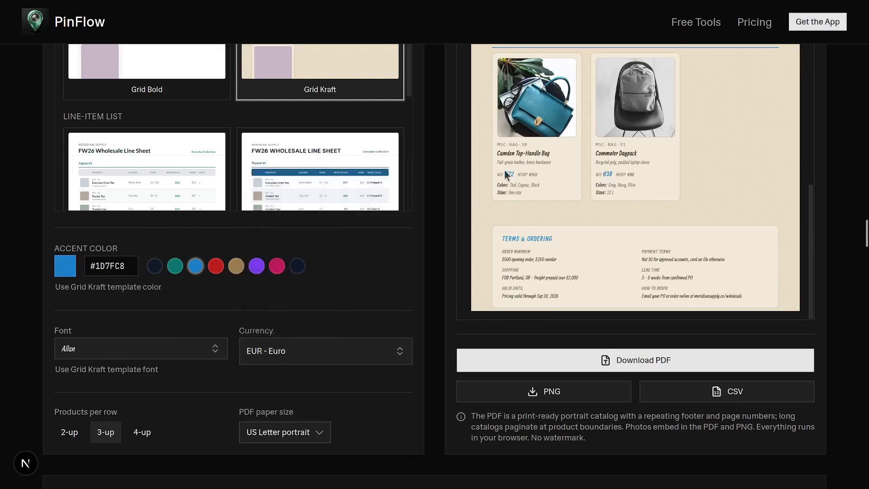
scroll(355, 236, down, 2)
scroll(516, 269, up, 5)
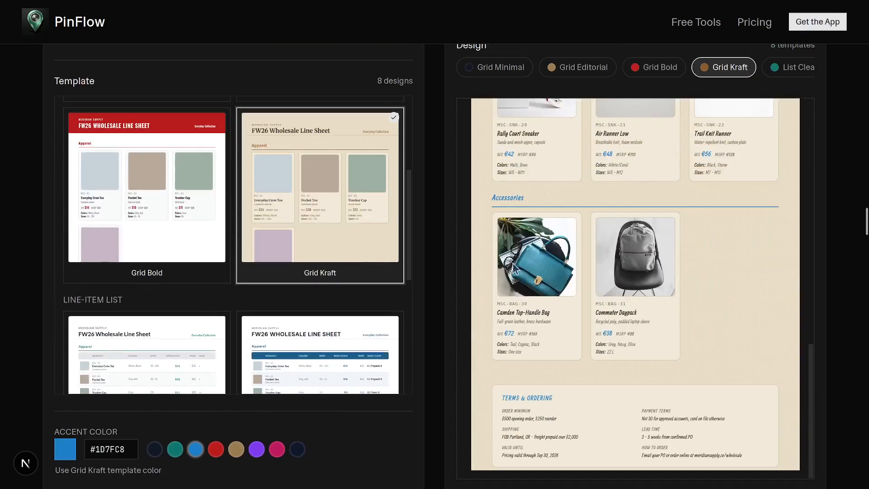
scroll(498, 203, up, 4)
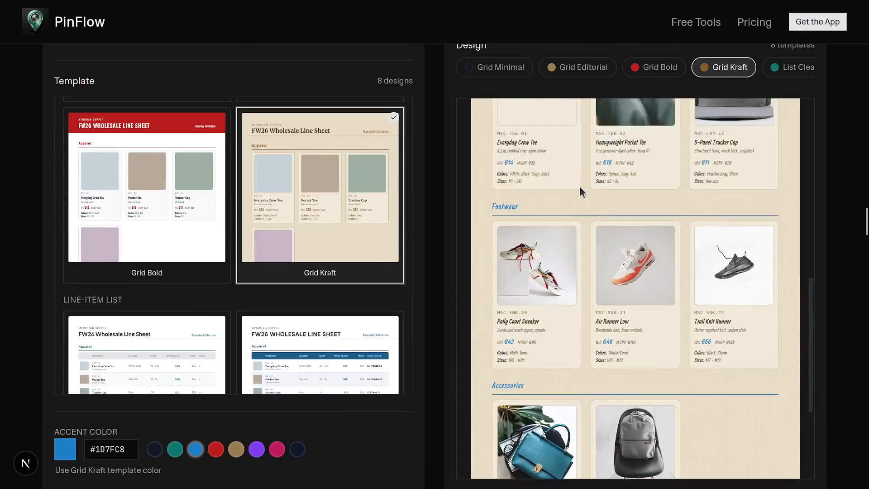
scroll(575, 193, up, 2)
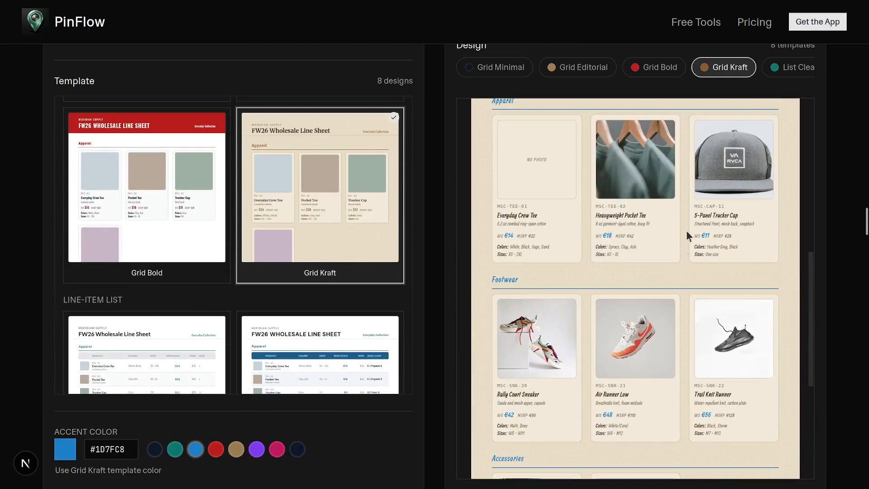
Set the products per row to 2-up and check the product layout in the preview.
scroll(454, 246, down, 9)
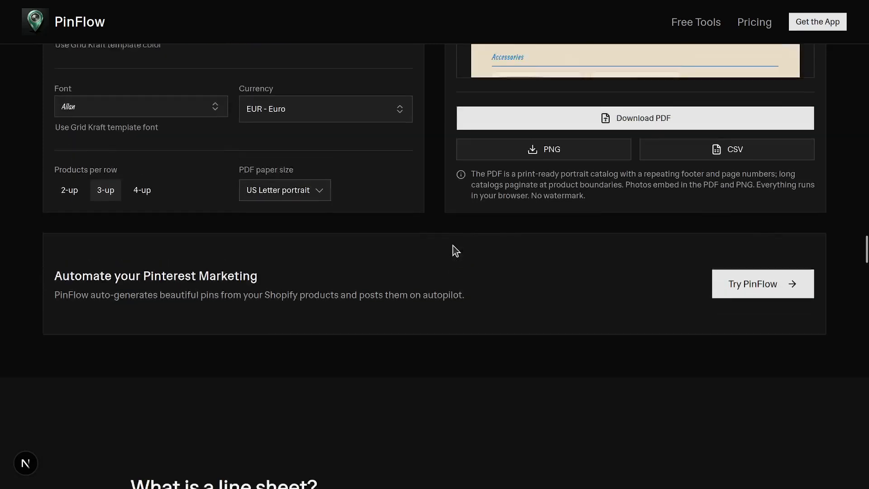
scroll(454, 247, up, 5)
scroll(622, 241, up, 5)
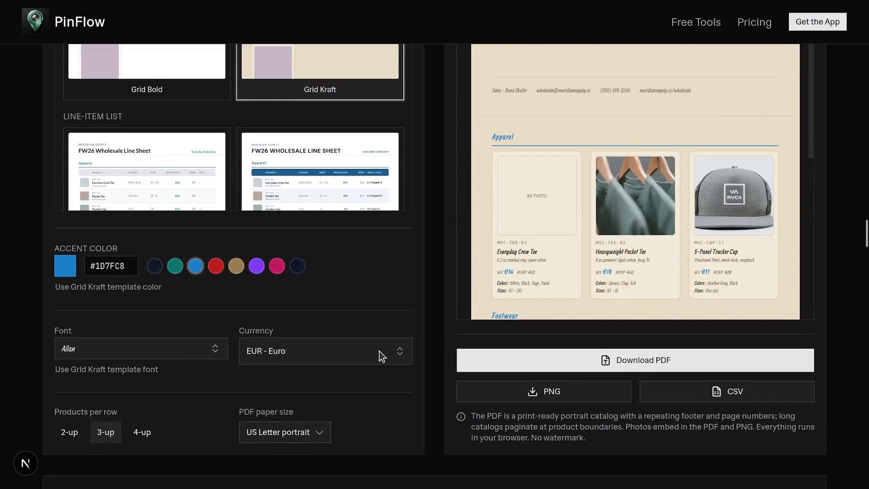
scroll(659, 166, up, 3)
scroll(654, 170, down, 5)
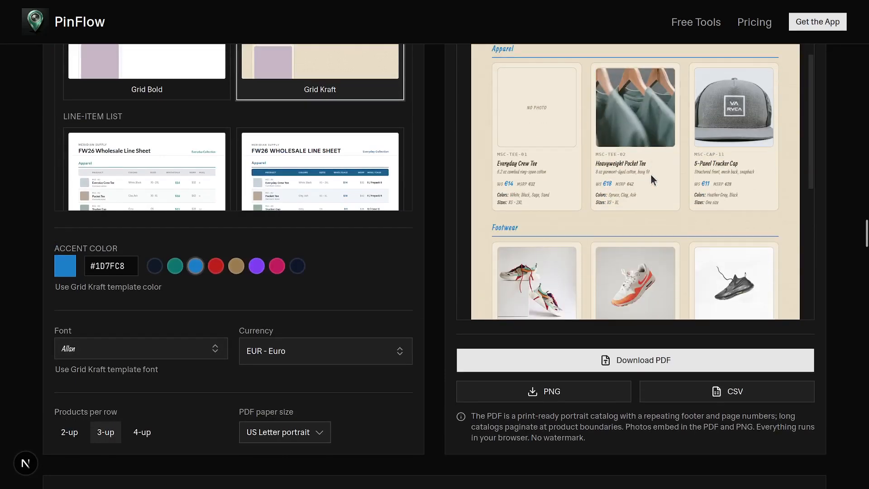
scroll(651, 174, down, 2)
click(73, 434)
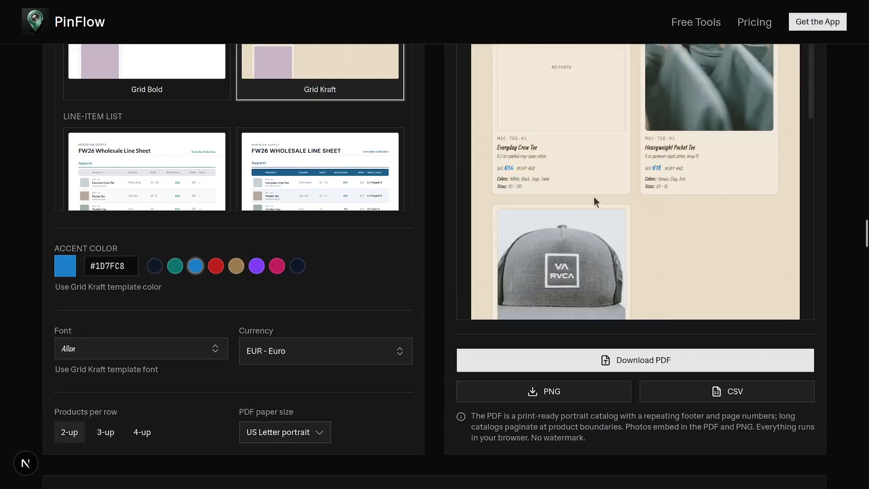
scroll(678, 147, up, 2)
scroll(203, 241, up, 6)
scroll(205, 236, up, 4)
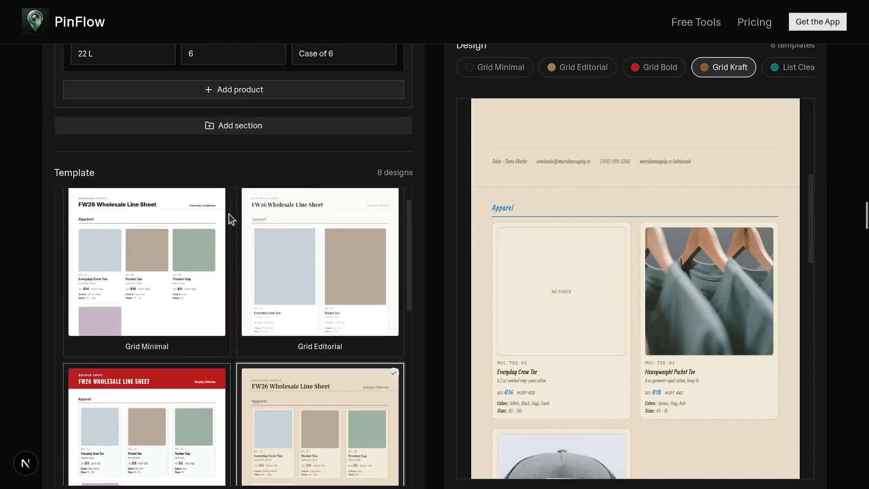
scroll(526, 267, down, 8)
scroll(464, 291, down, 5)
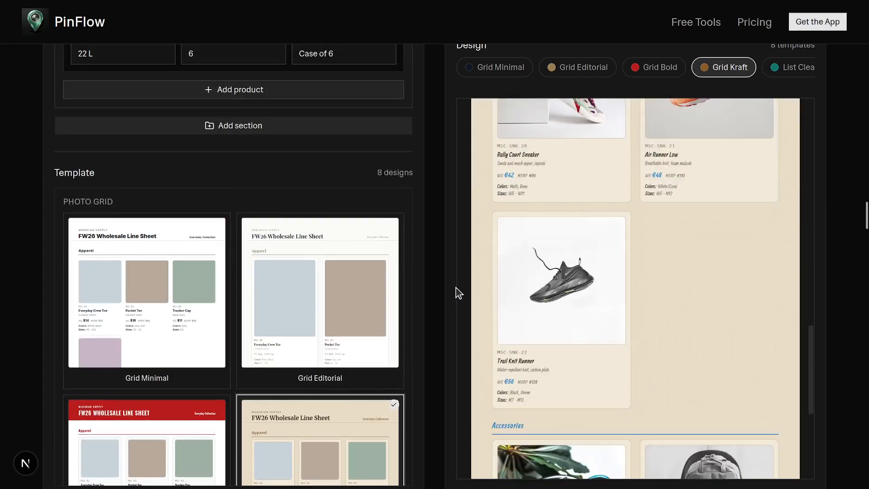
Download the finished line sheet as a PDF.
scroll(456, 287, down, 10)
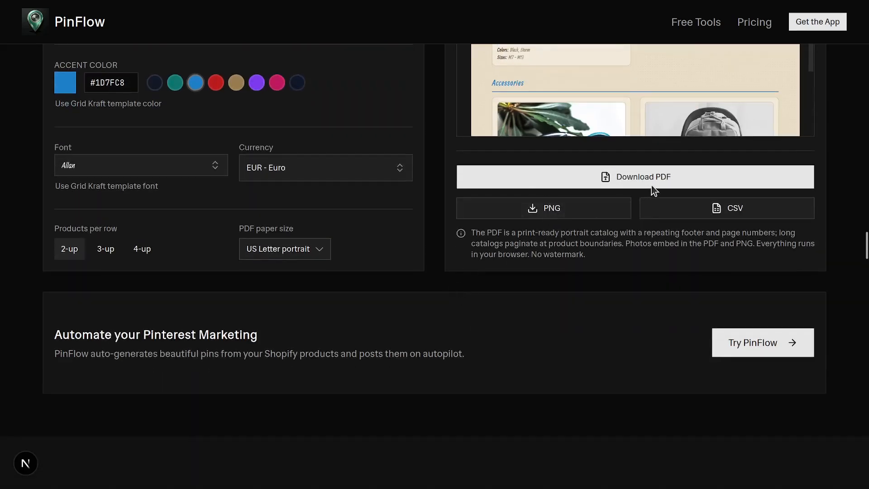
click(599, 179)
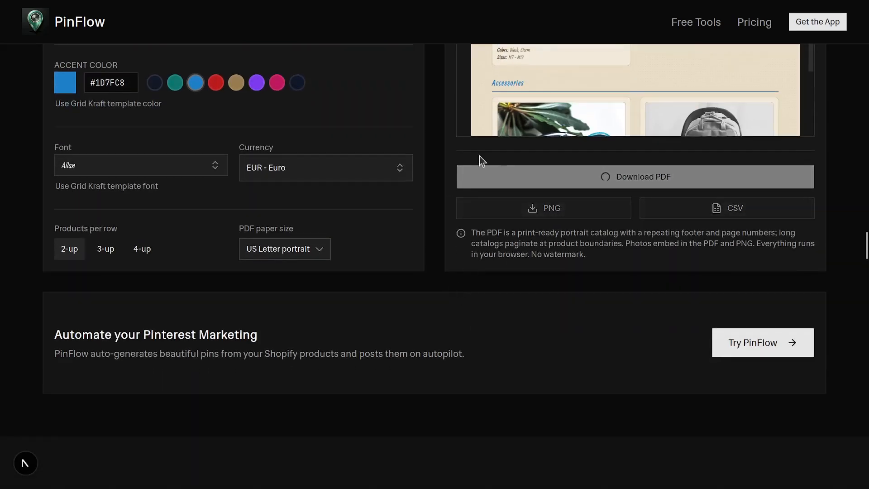
scroll(446, 154, up, 3)
scroll(443, 152, up, 2)
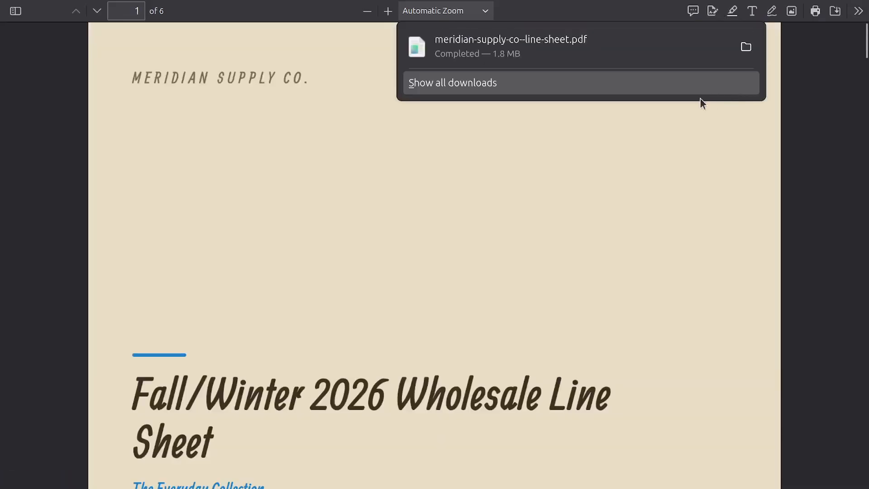
Examine the downloaded line sheet PDF from the cover through the product pages to the Terms & Ordering section.
scroll(325, 229, down, 10)
scroll(325, 229, down, 15)
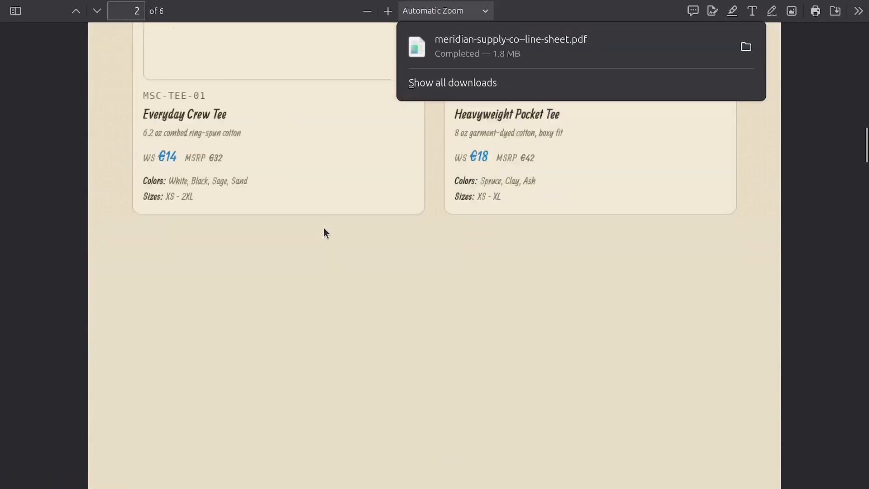
scroll(291, 234, down, 7)
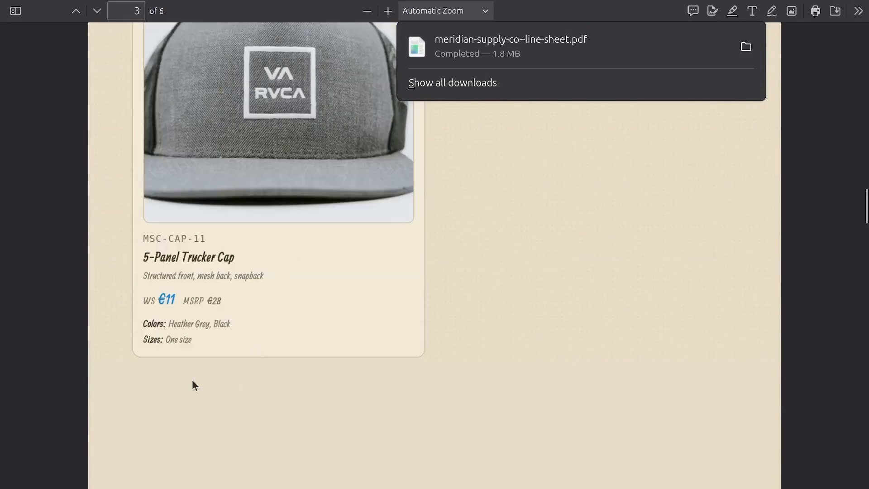
scroll(309, 269, up, 7)
scroll(186, 363, up, 10)
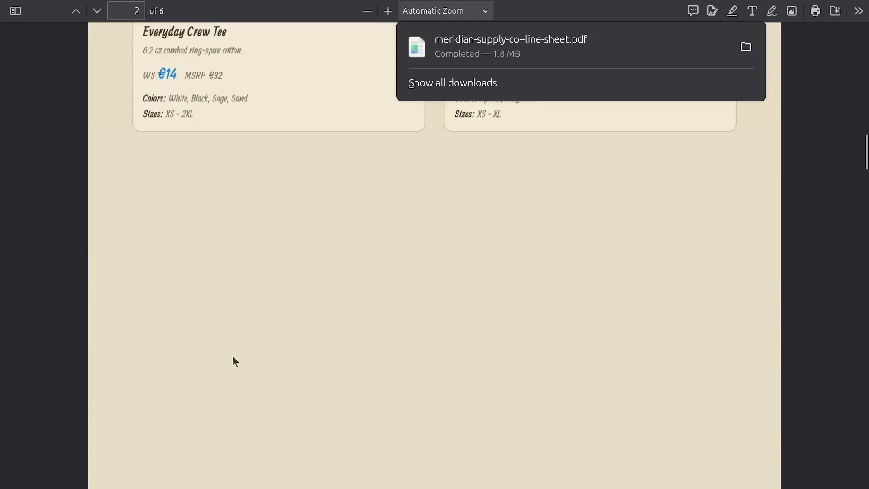
scroll(251, 225, down, 7)
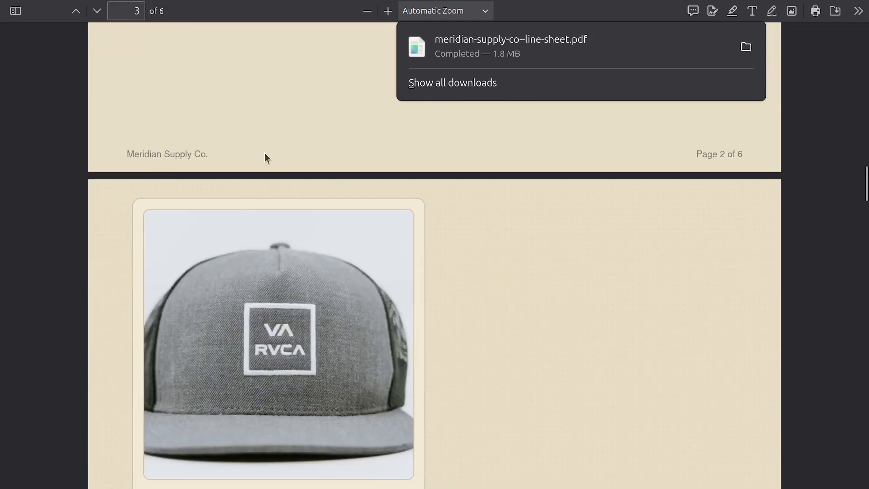
scroll(175, 275, down, 6)
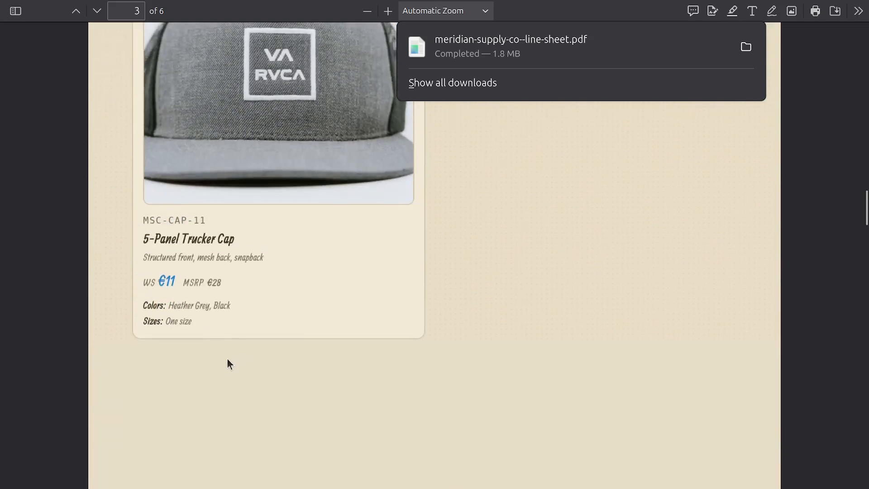
scroll(176, 353, down, 4)
scroll(196, 325, down, 12)
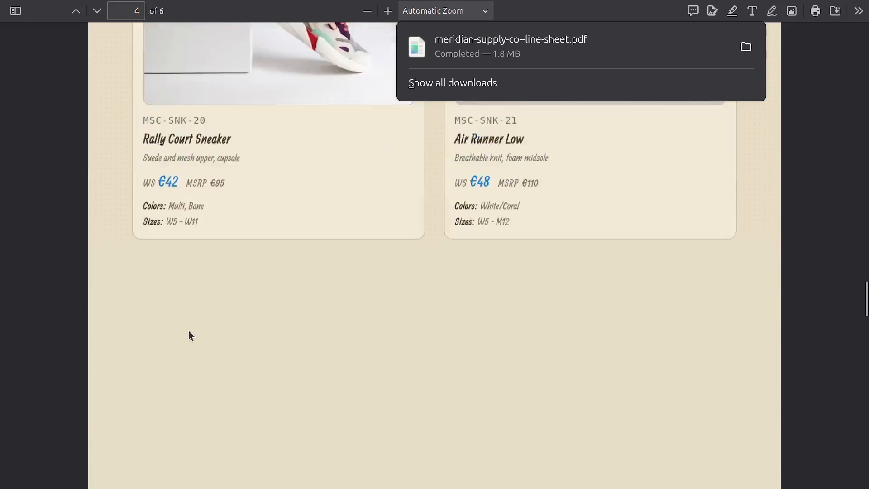
scroll(189, 335, down, 20)
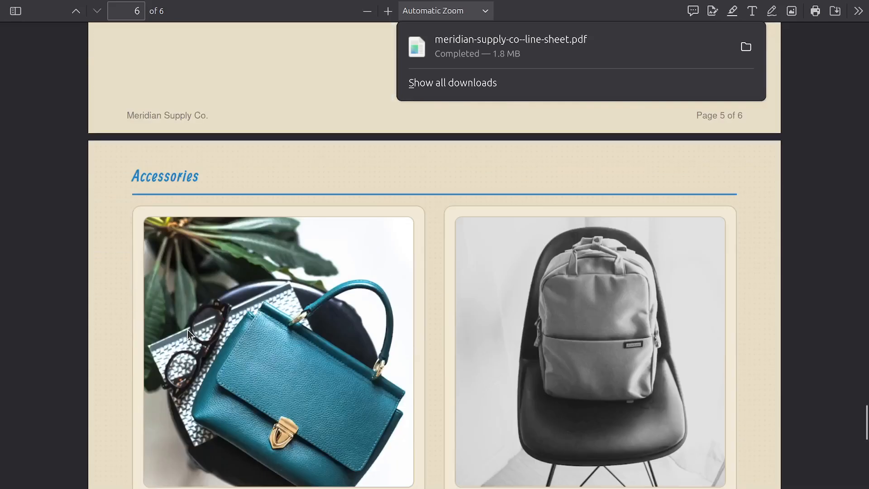
scroll(188, 330, down, 12)
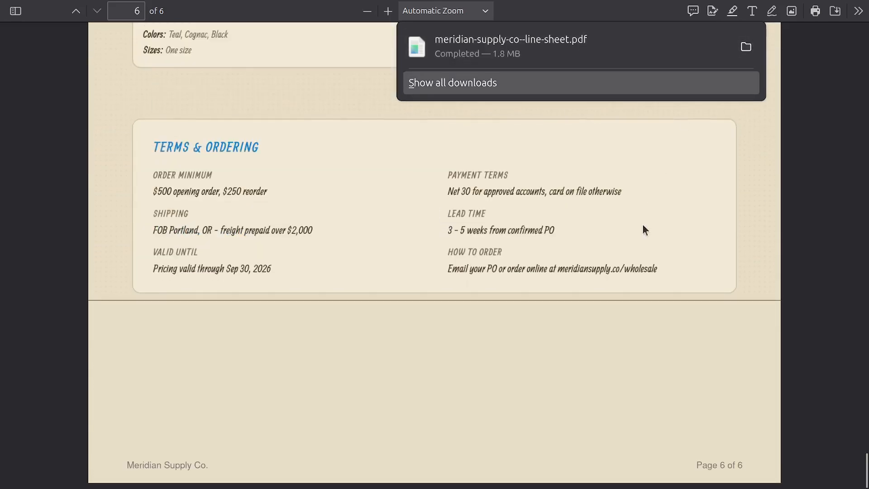
Close the PDF and review the line sheet editor's product entries, import options and template designs alongside the preview.
key(ctrl+w)
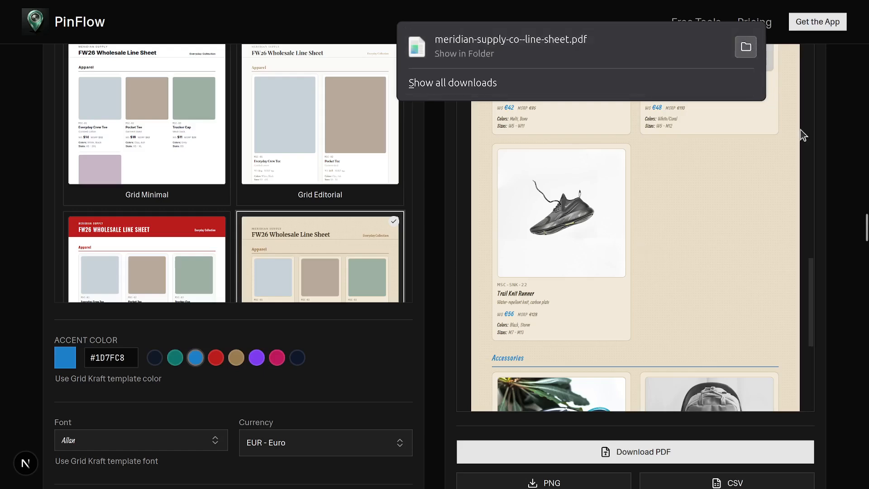
click(822, 121)
scroll(238, 227, down, 5)
scroll(44, 254, up, 20)
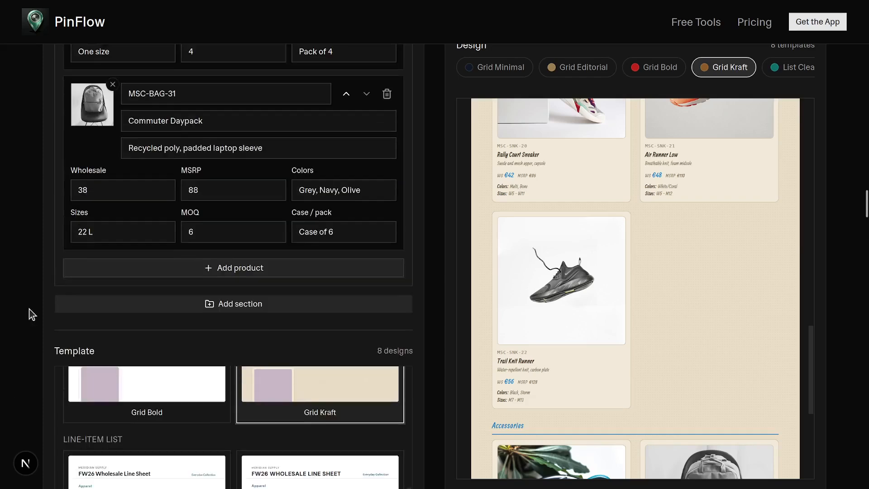
scroll(45, 254, up, 15)
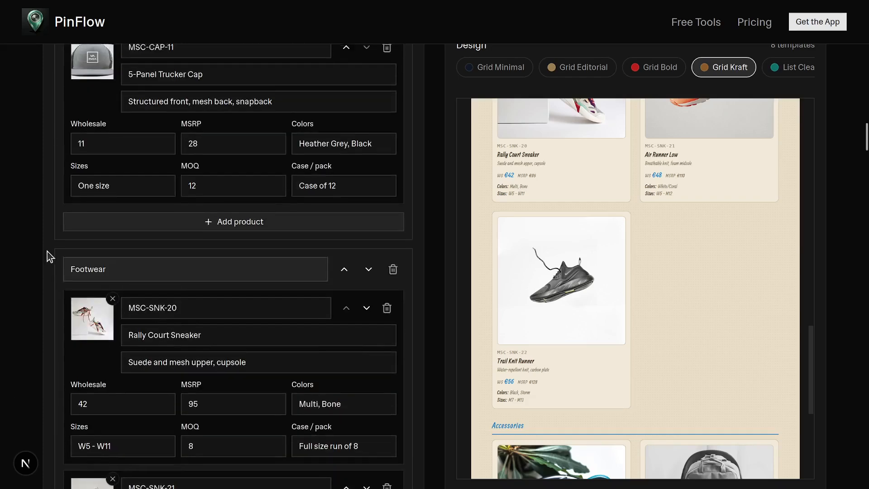
scroll(45, 257, up, 5)
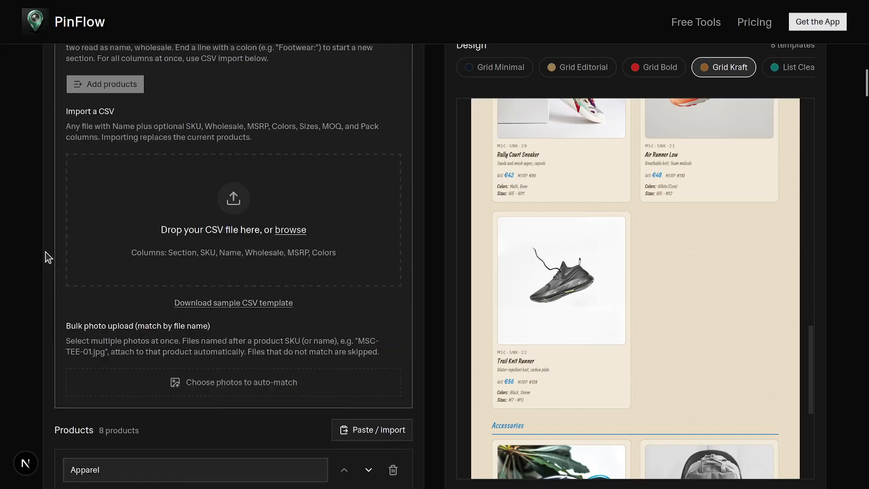
scroll(608, 301, up, 2)
scroll(543, 285, down, 4)
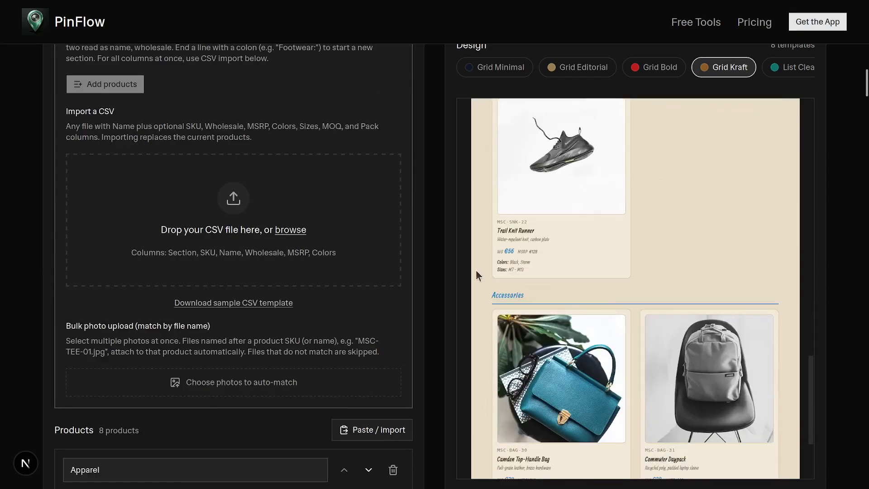
scroll(45, 312, down, 12)
scroll(28, 311, down, 12)
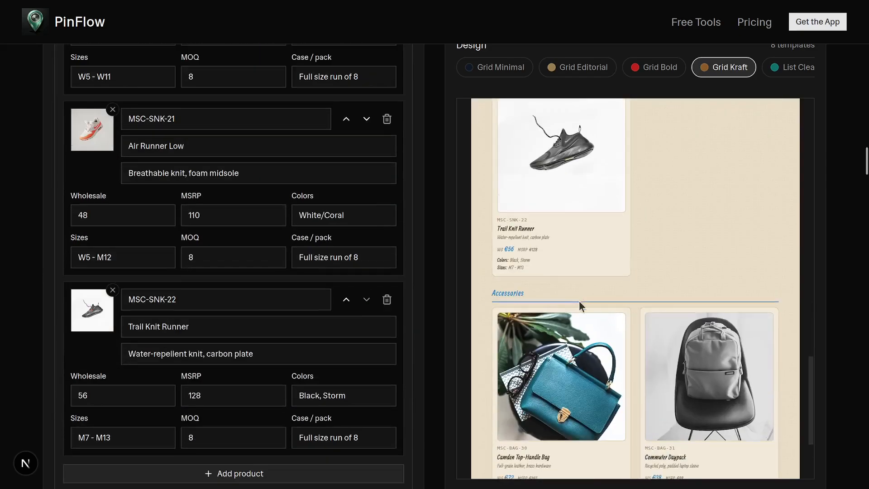
scroll(63, 290, down, 10)
scroll(60, 290, down, 15)
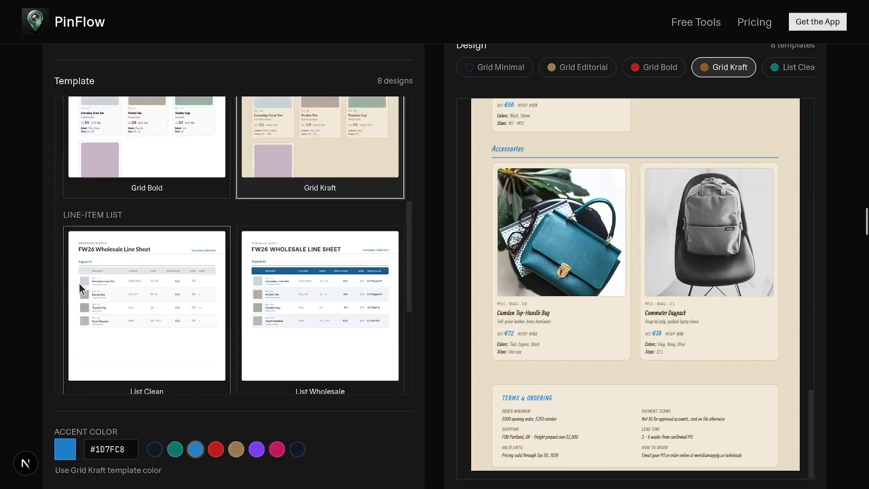
Add a new section after the Commuter Daypack's section and check its title and blank product fields.
scroll(53, 304, up, 15)
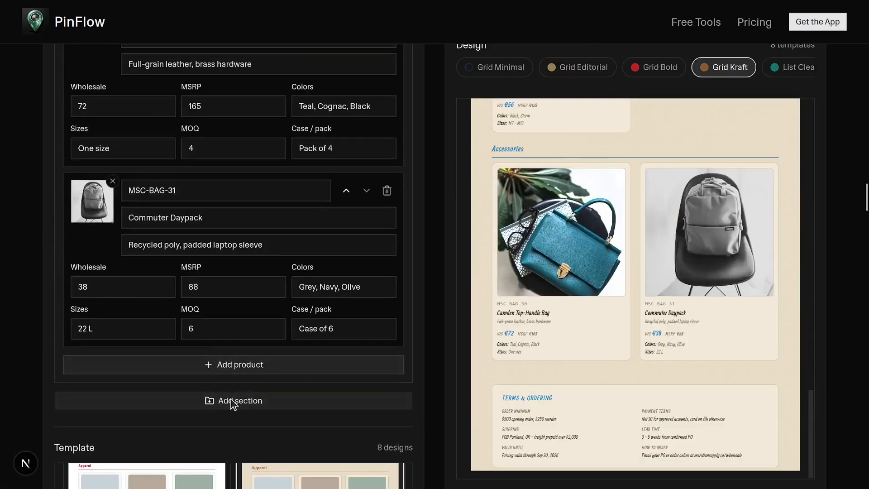
click(231, 399)
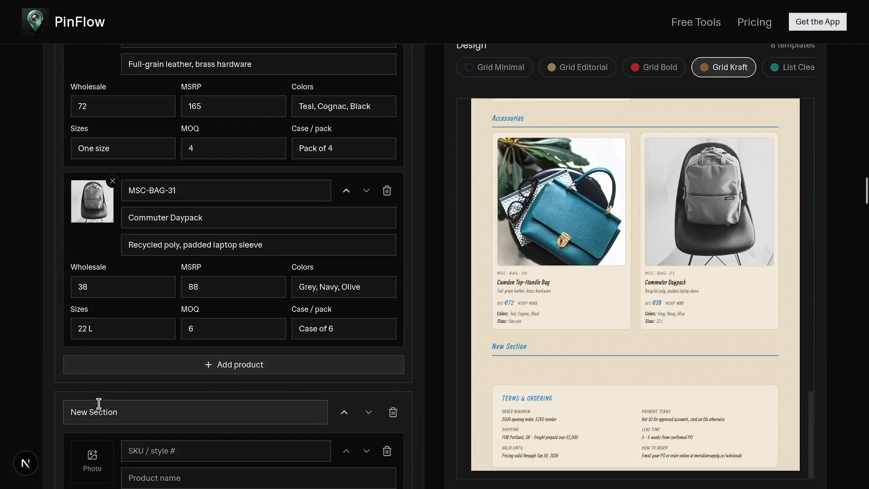
triple_click(99, 410)
scroll(134, 366, down, 2)
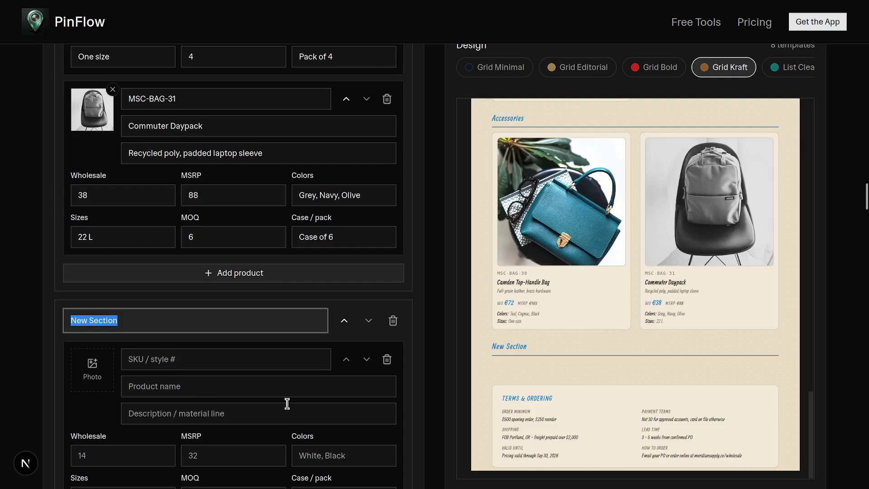
scroll(299, 406, down, 2)
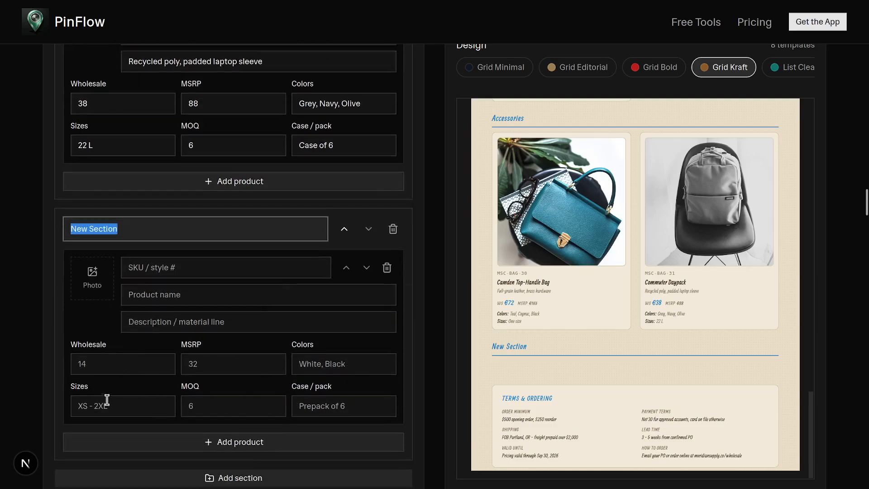
scroll(26, 207, up, 15)
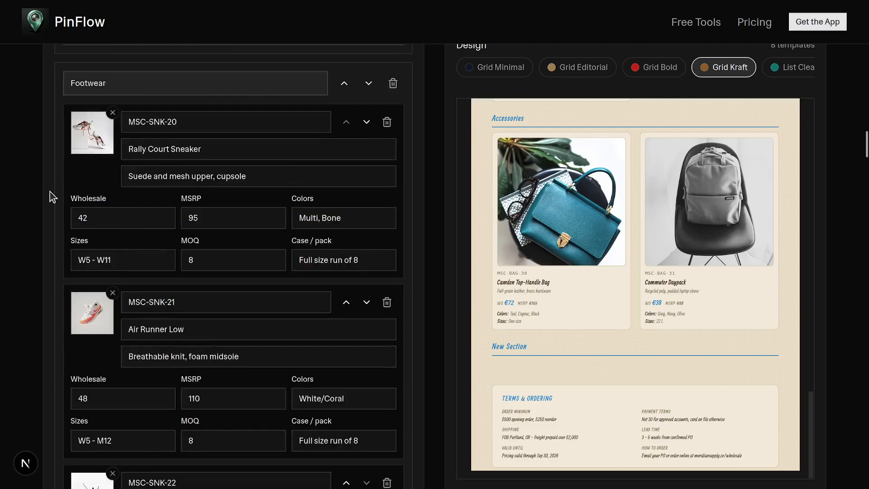
Try the Grid Editorial design on the line sheet, and settle on the first Lookbook design after List Wholesale.
click(594, 68)
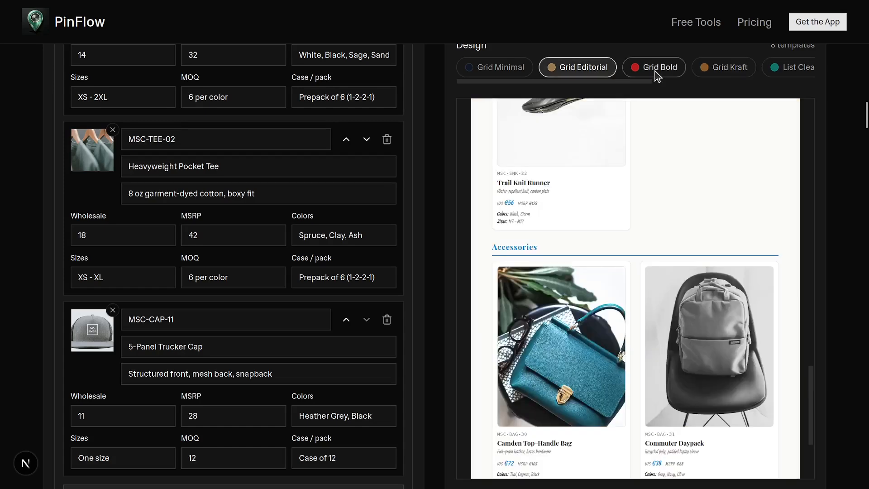
drag(645, 82, 734, 81)
click(740, 69)
click(788, 67)
scroll(856, 92, up, 10)
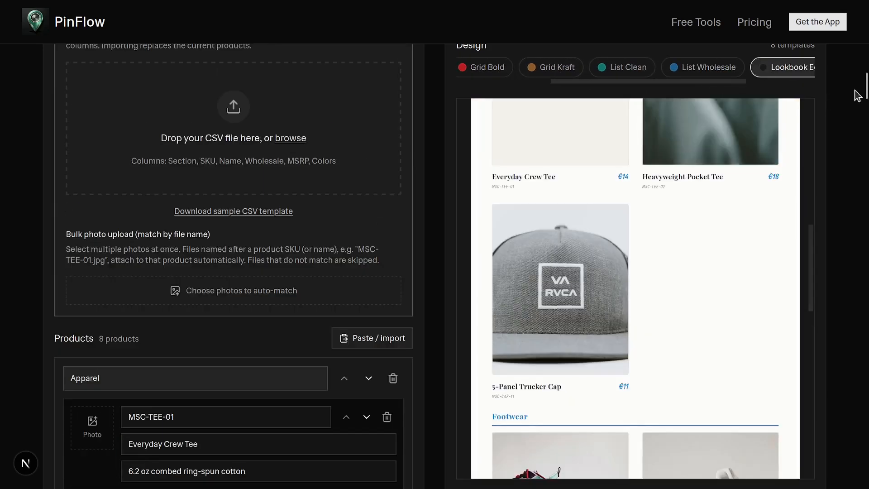
scroll(855, 93, up, 10)
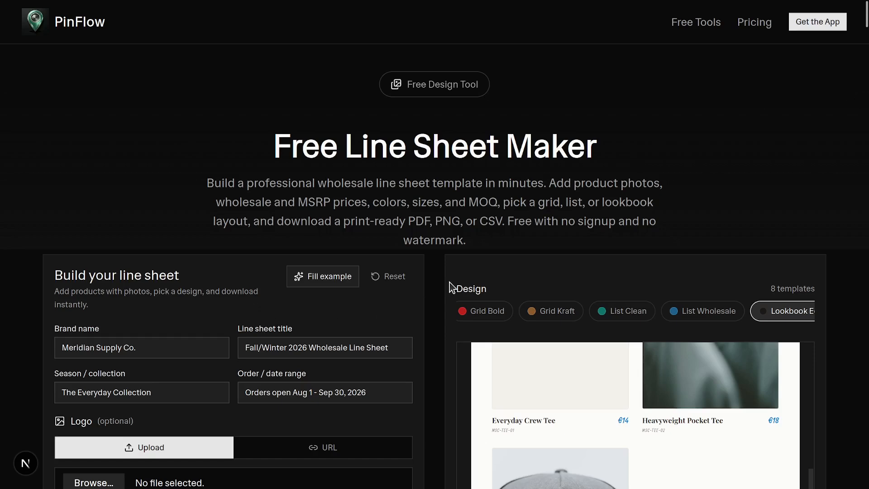
Switch to the PinFlow Shopify app's landing page and examine its bulk generation, brand color and pin scheduling features.
key(alt+Tab)
click(688, 358)
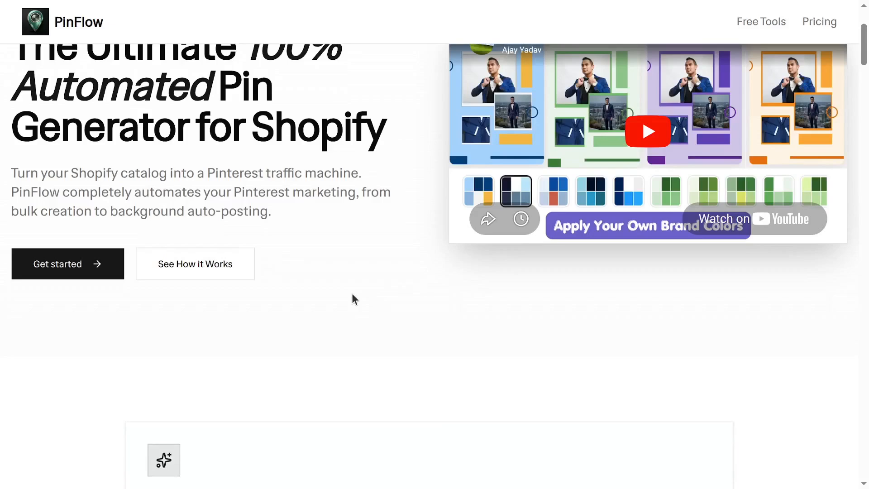
scroll(365, 306, up, 3)
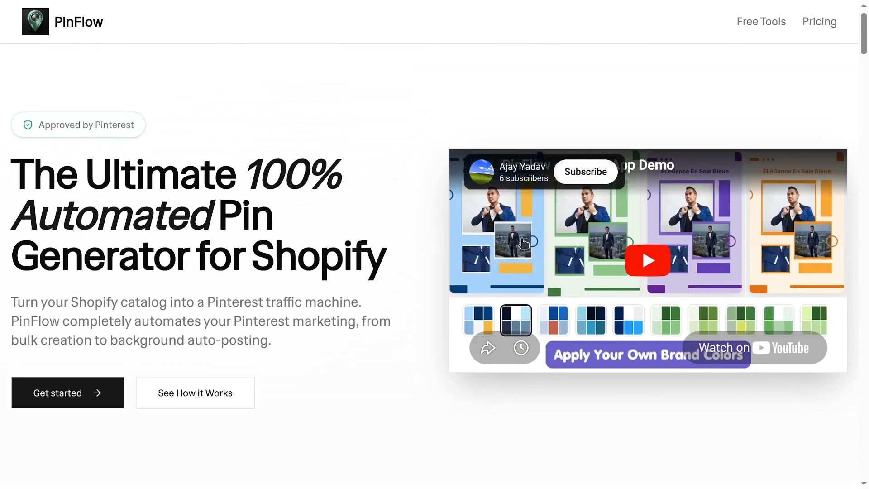
scroll(352, 230, down, 15)
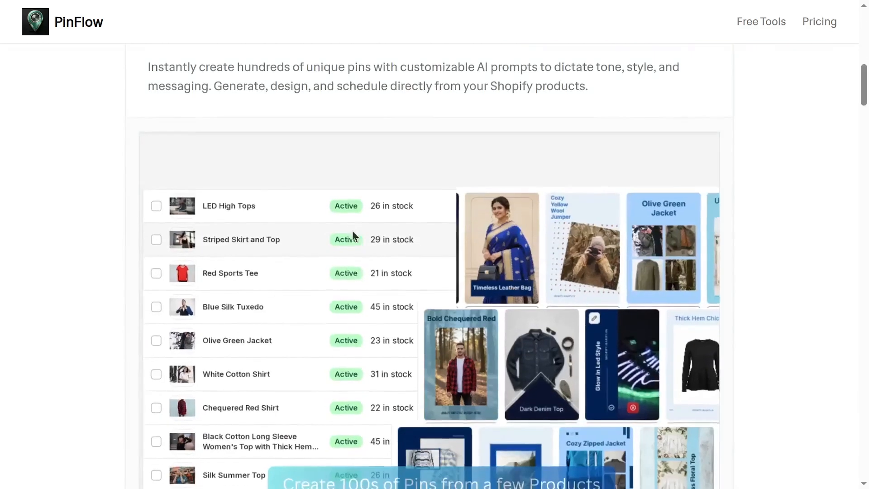
scroll(309, 206, up, 3)
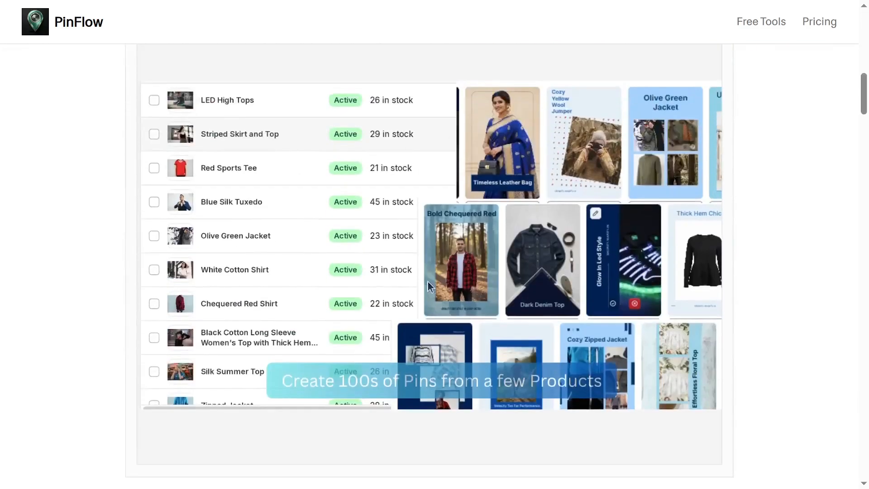
scroll(556, 277, down, 8)
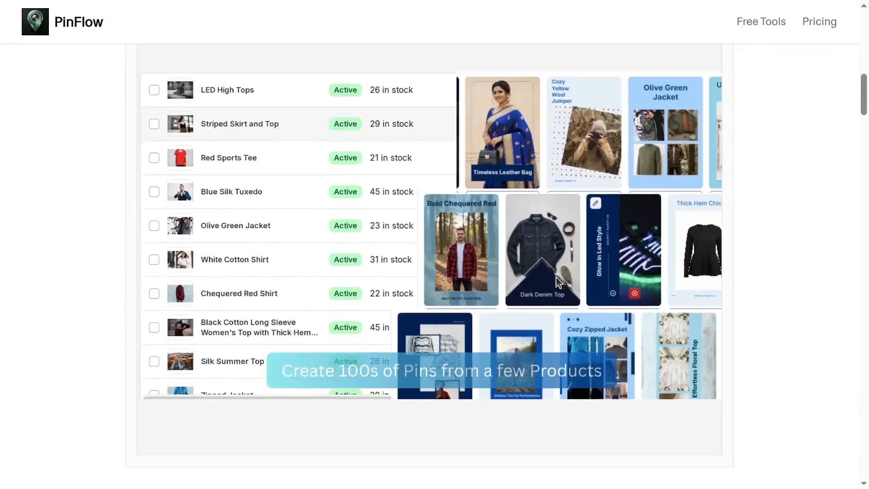
scroll(556, 277, down, 15)
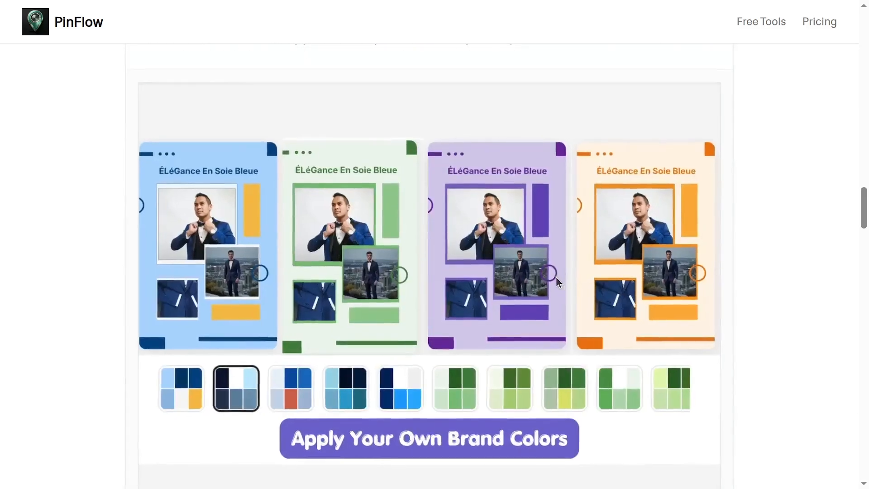
scroll(559, 283, down, 8)
scroll(634, 349, up, 1)
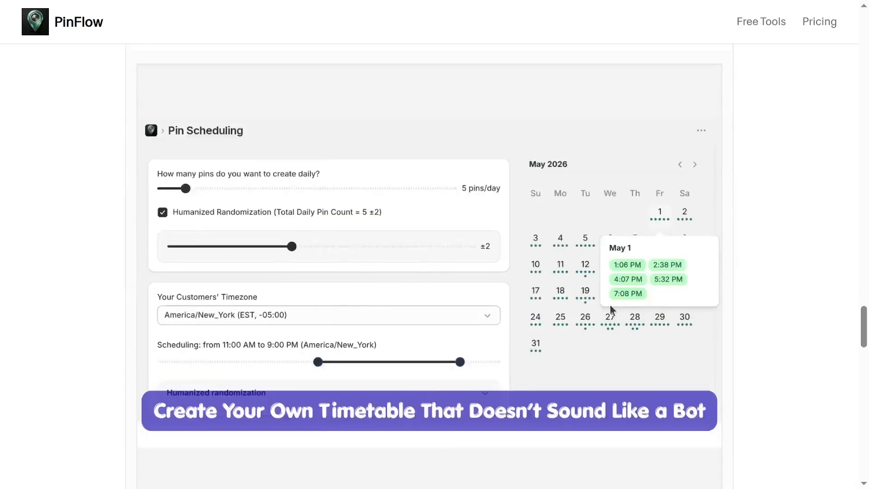
scroll(604, 298, up, 10)
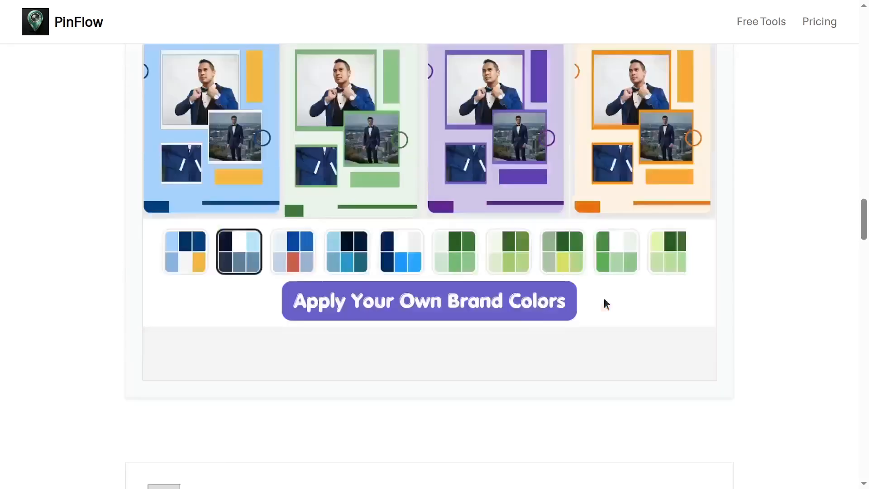
scroll(604, 299, down, 10)
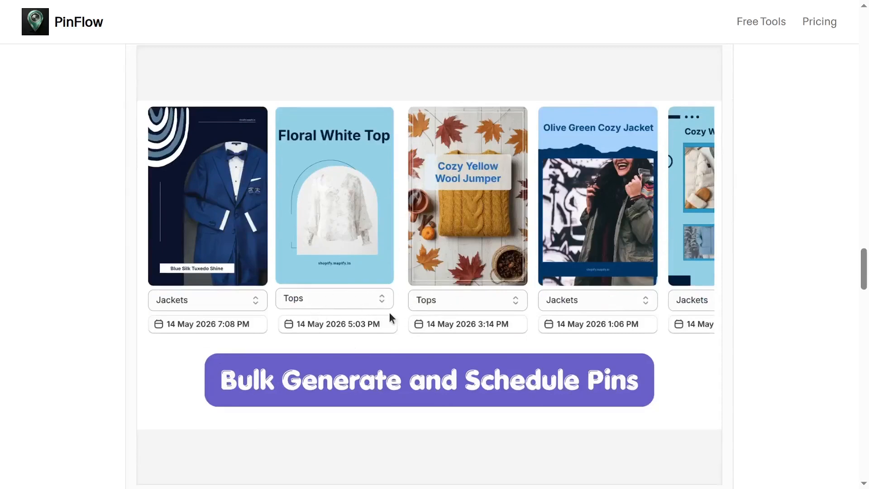
scroll(344, 312, up, 15)
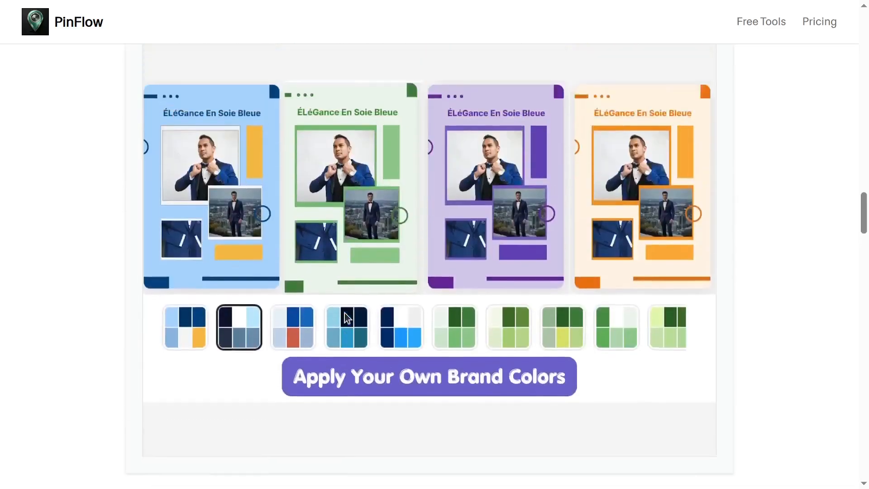
scroll(344, 313, up, 15)
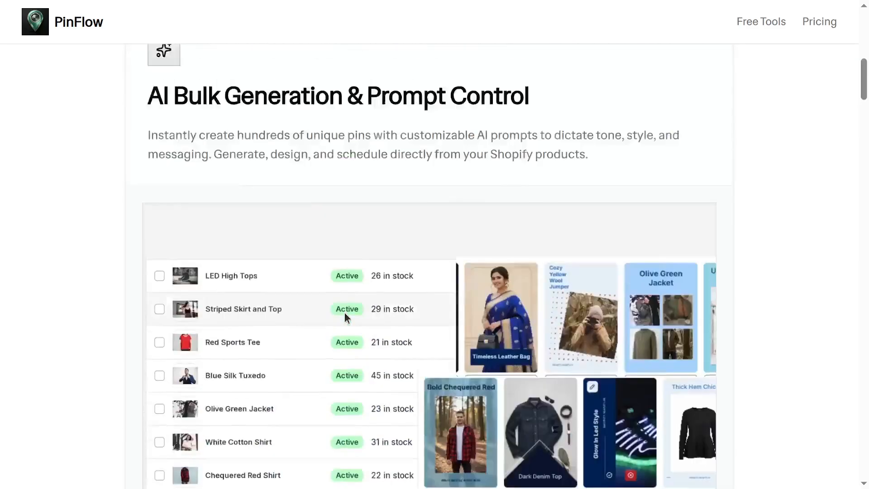